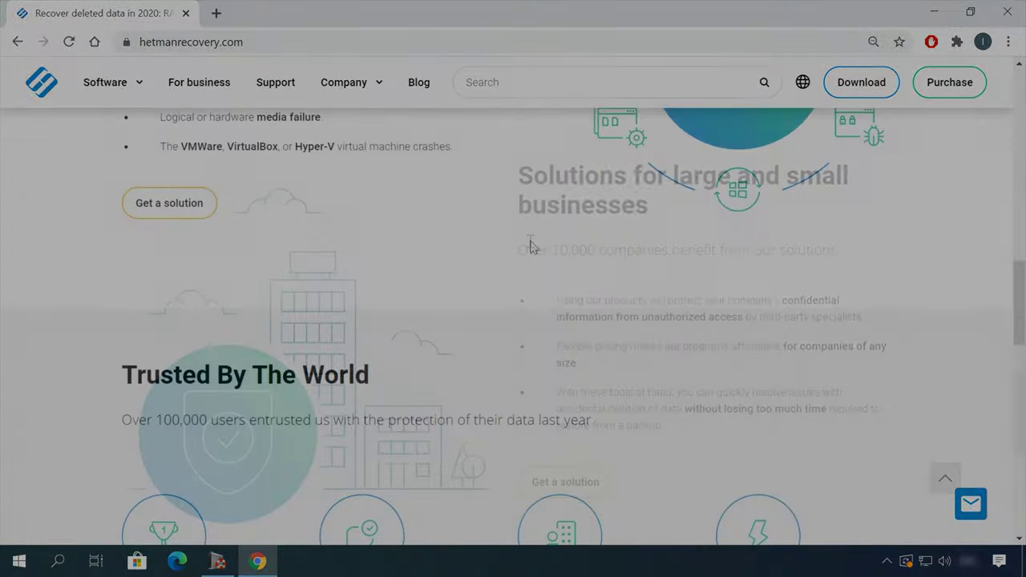
Find Partition Recovery 3.1 among all products on hetmanrecovery.com and download its installation file.
mouse_move(139, 145)
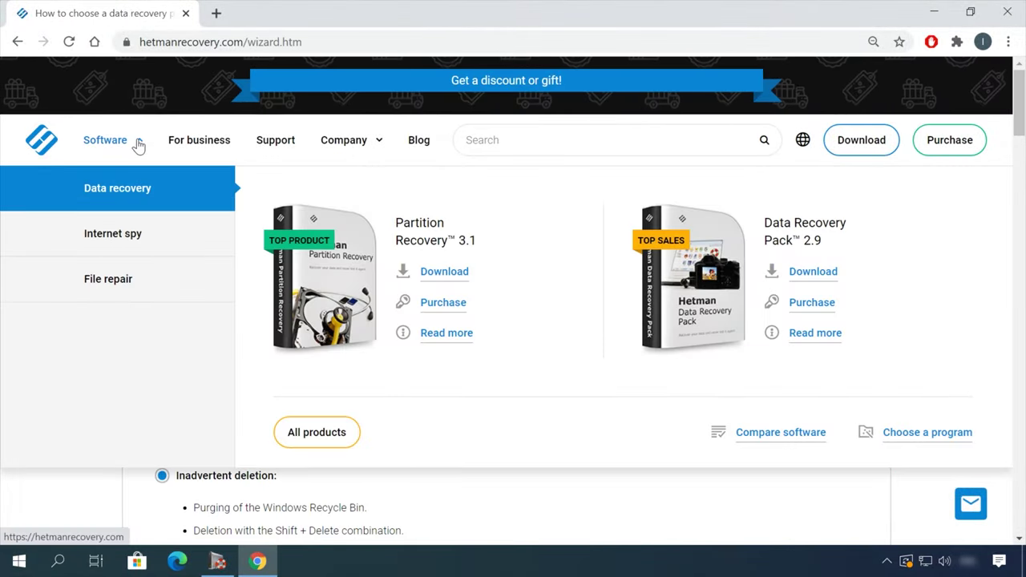
click(336, 440)
scroll(336, 440, down, 8)
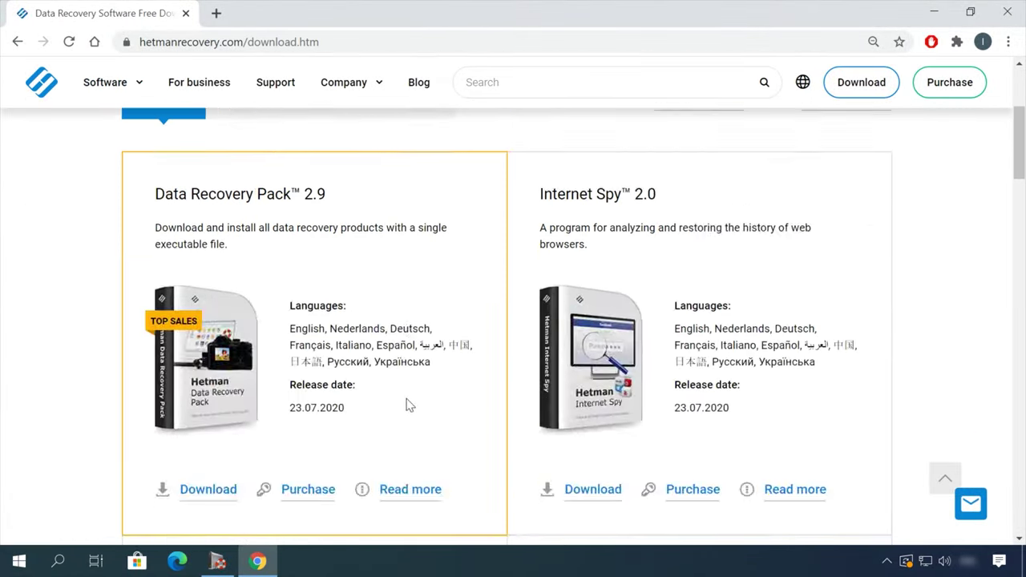
click(206, 481)
scroll(603, 372, down, 1)
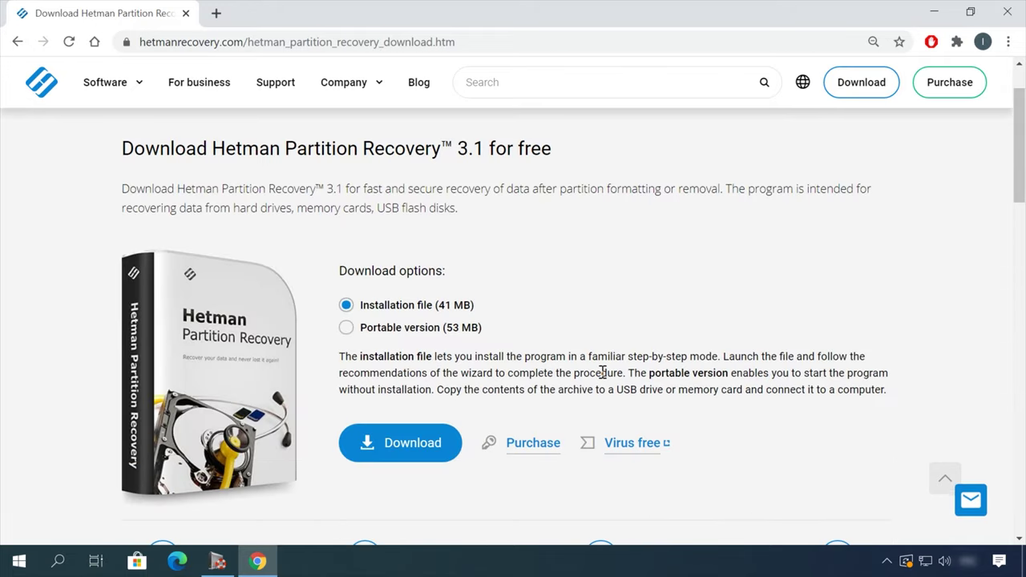
click(401, 449)
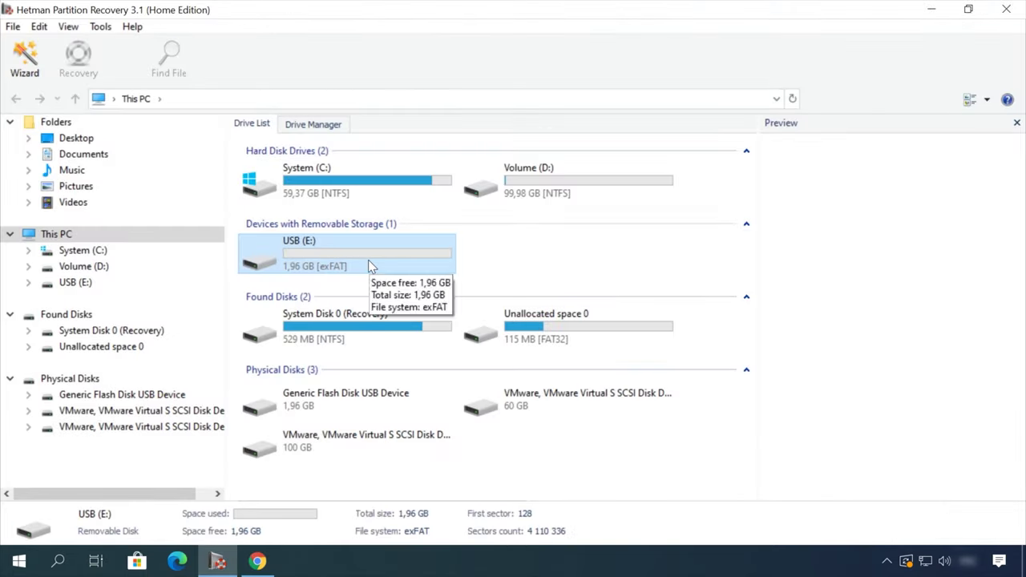
In Hetman Partition Recovery, scan the USB (E:) drive for deleted files and open its Doc folder.
double_click(368, 260)
click(657, 461)
click(657, 460)
double_click(478, 169)
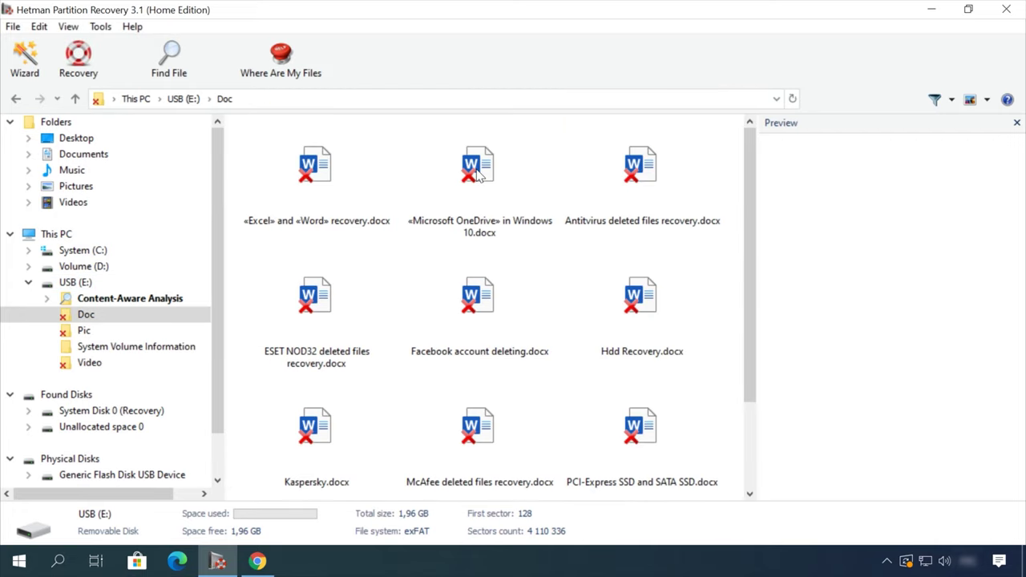
Preview the deleted document «Microsoft OneDrive» in Windows 10.docx and the video Earth - 2611.mp4, skipping ahead in the video.
click(466, 165)
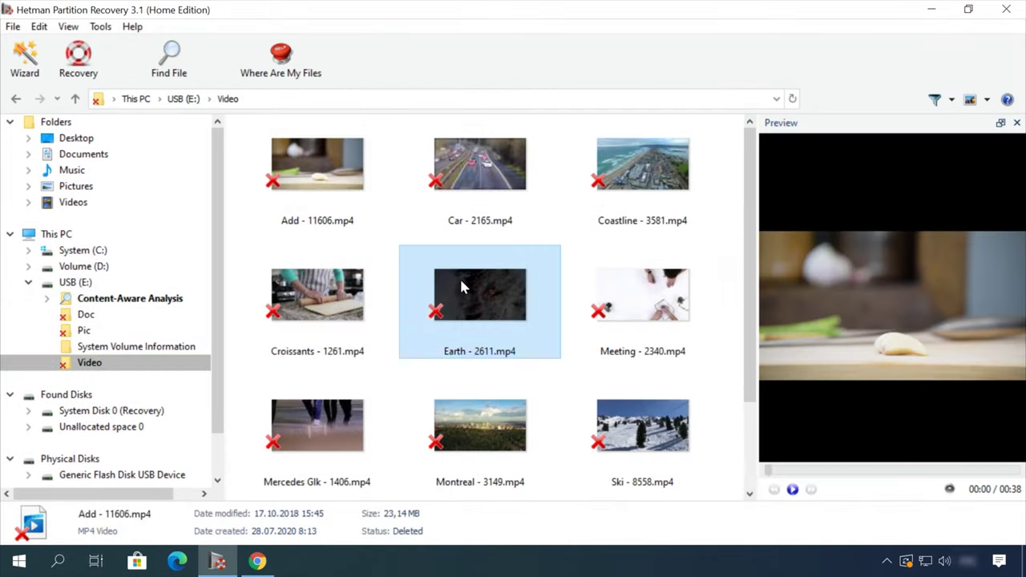
click(462, 287)
drag(808, 471, 920, 474)
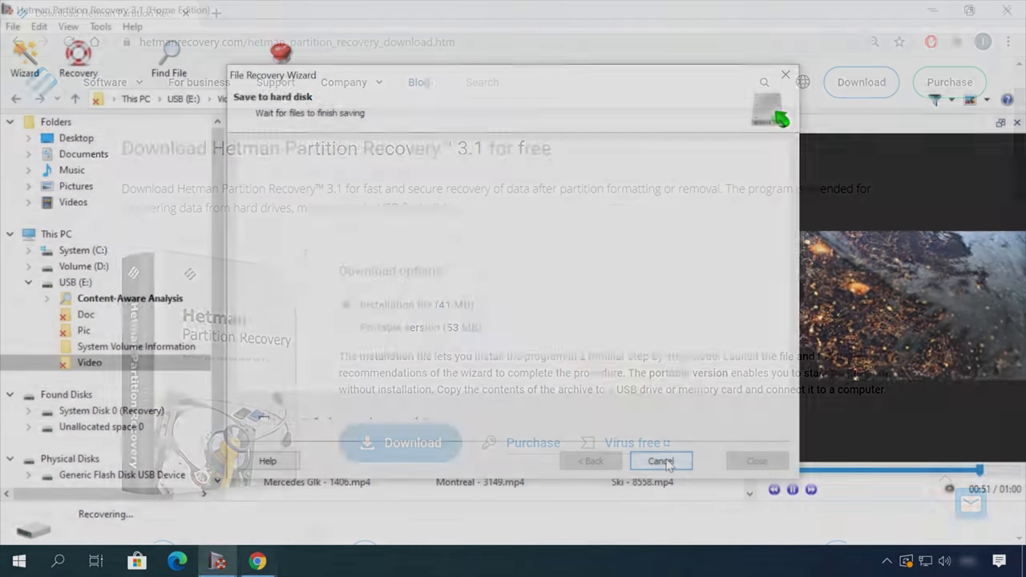
Open the Hetman blog article "How to remove files safely from an HDD or SSD in Windows 10" and read through it.
click(426, 91)
scroll(76, 387, down, 15)
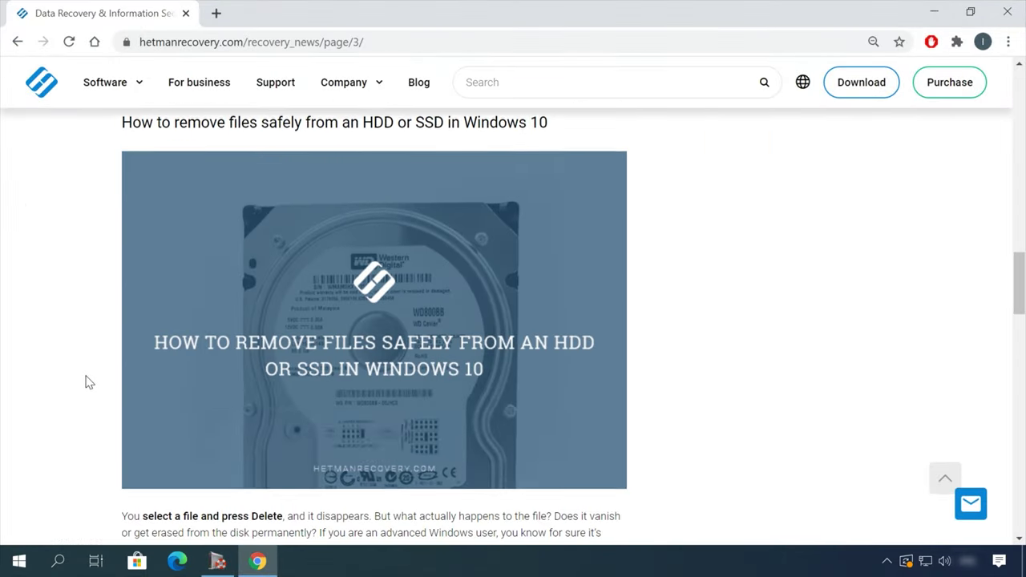
click(465, 122)
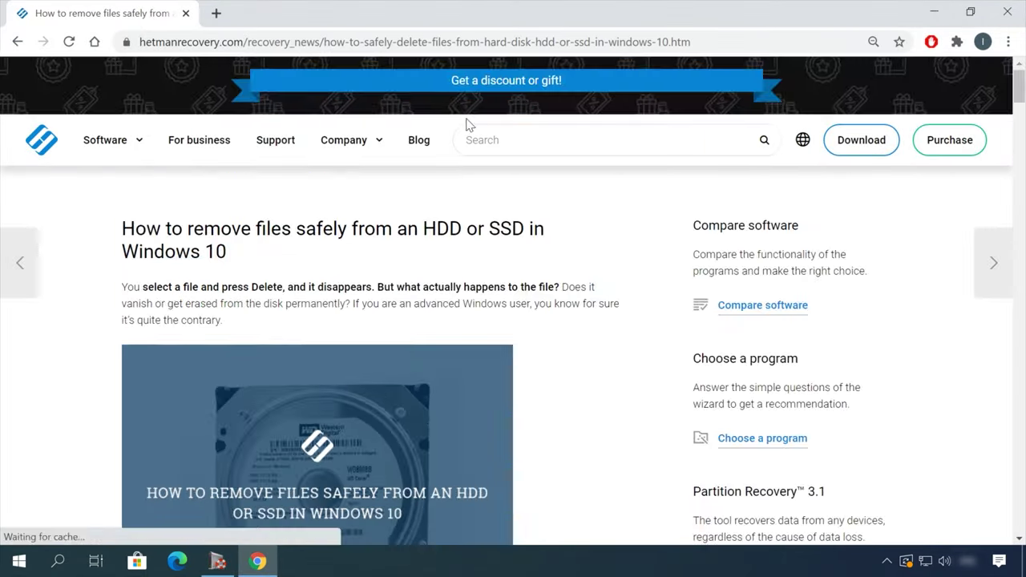
scroll(628, 311, down, 5)
scroll(645, 316, down, 20)
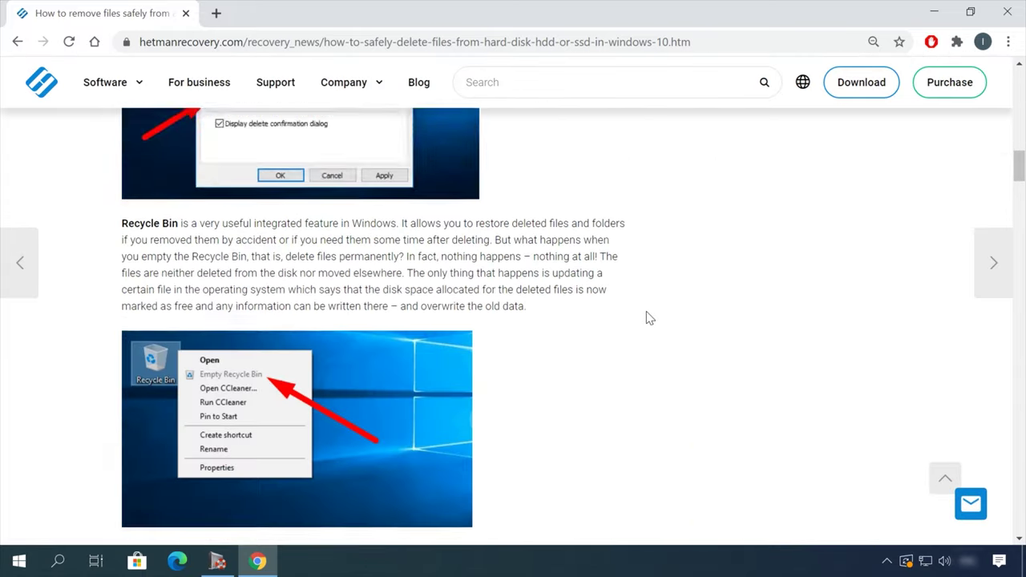
scroll(649, 318, down, 15)
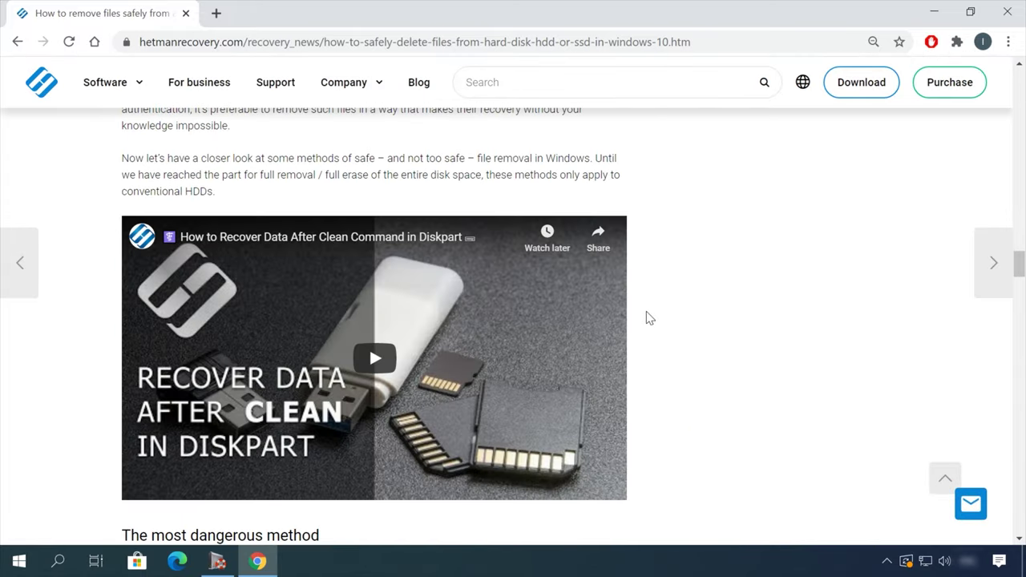
click(971, 503)
click(859, 399)
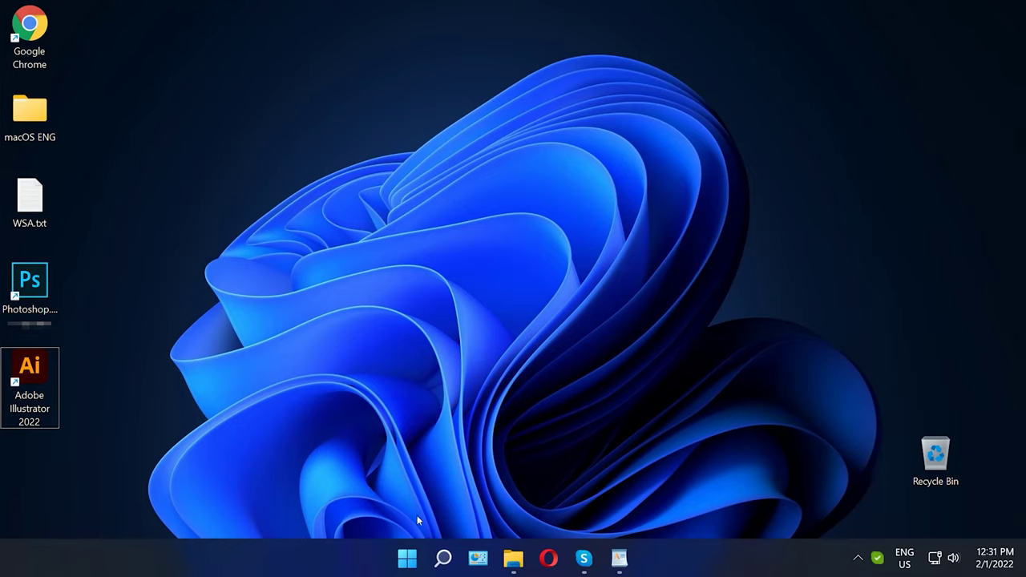
Search Windows for "con" and open Control Panel.
click(407, 559)
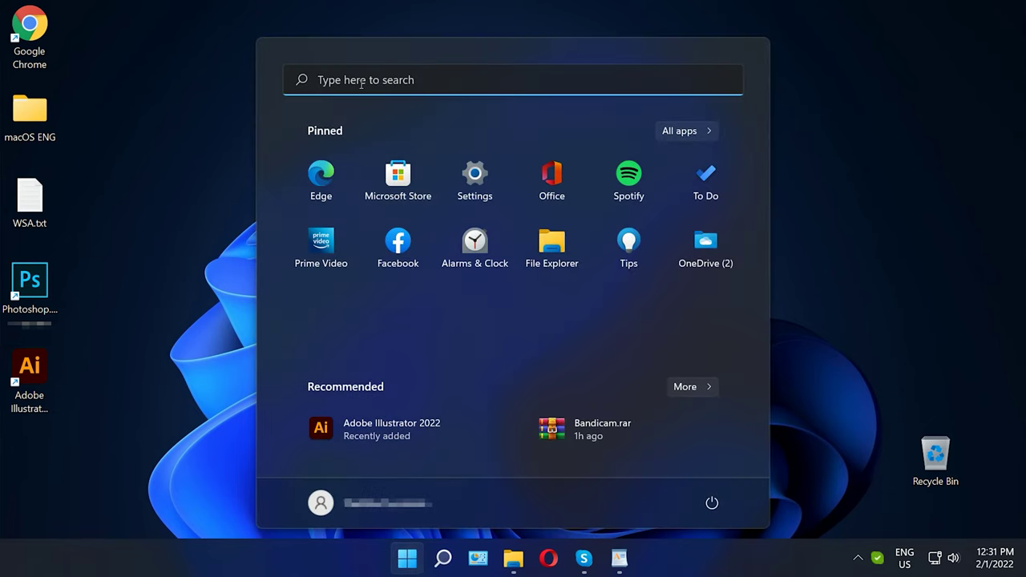
text(con)
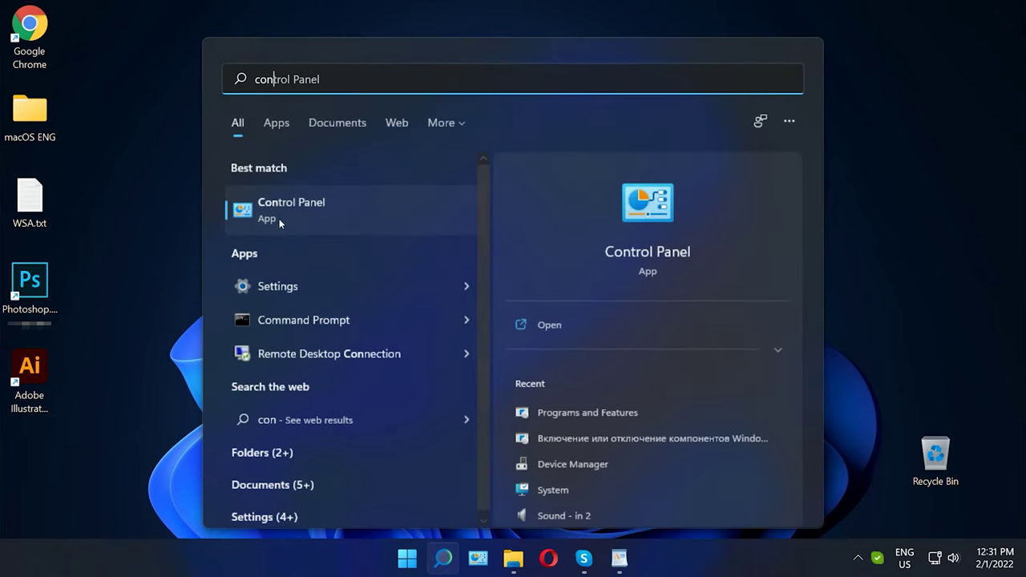
click(332, 212)
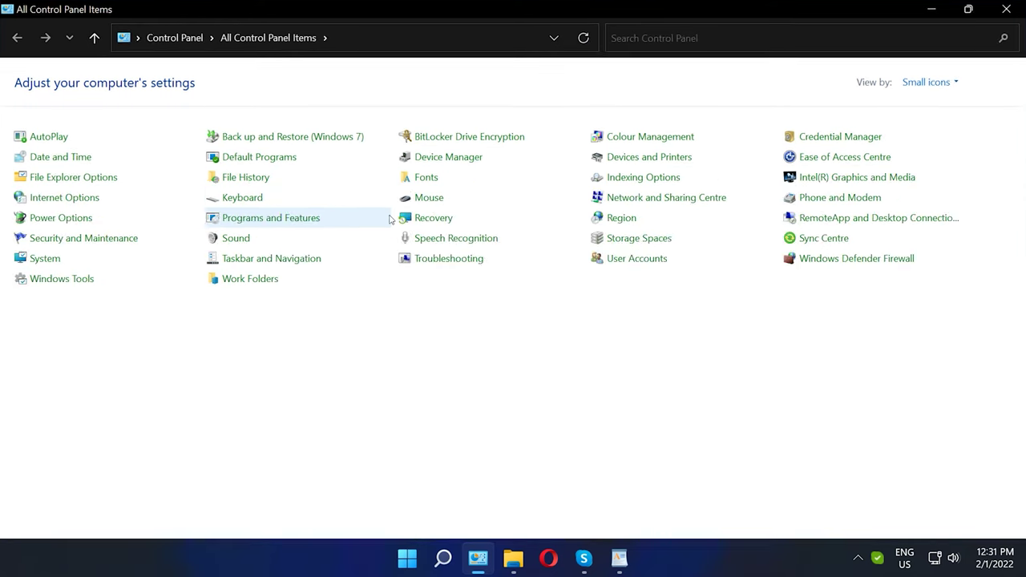
Search Control Panel for "prog", open the Windows features settings and maximize their window.
text(p)
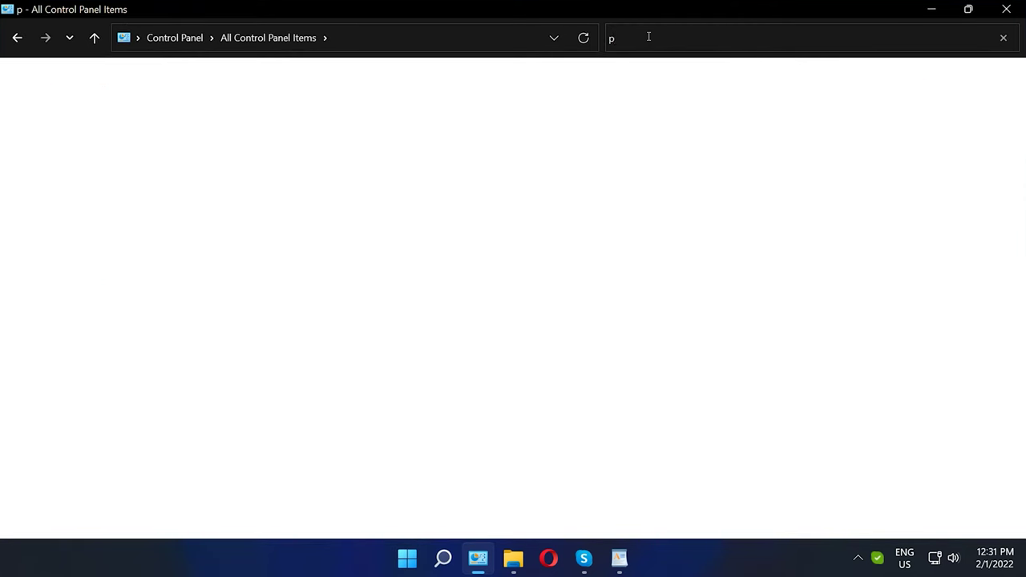
text(rog)
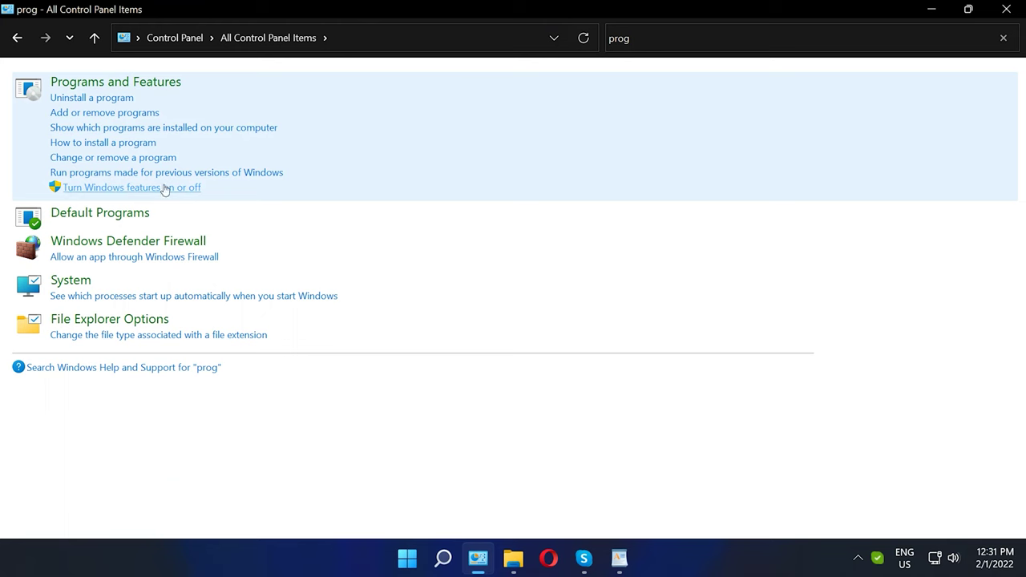
click(124, 190)
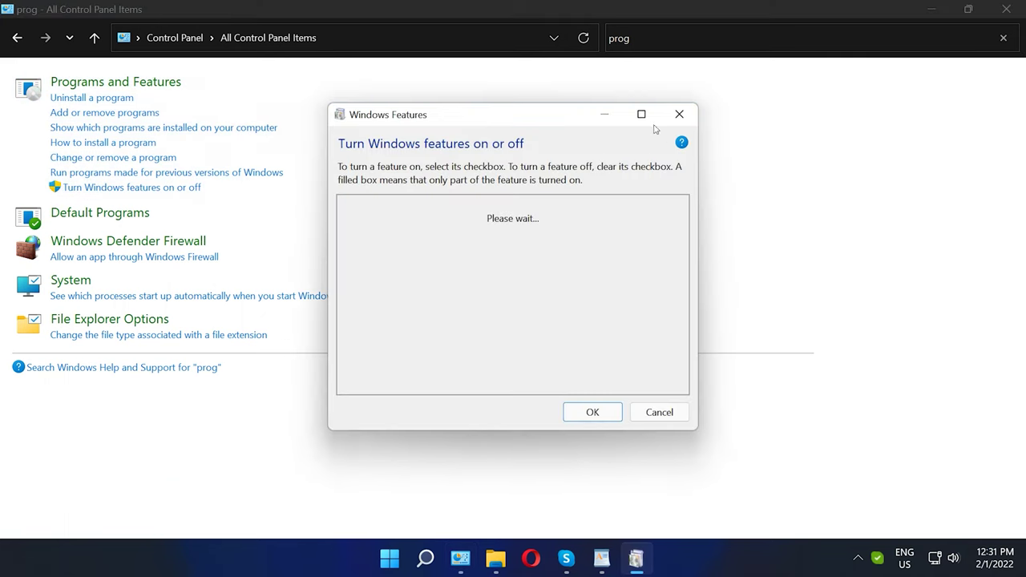
click(642, 112)
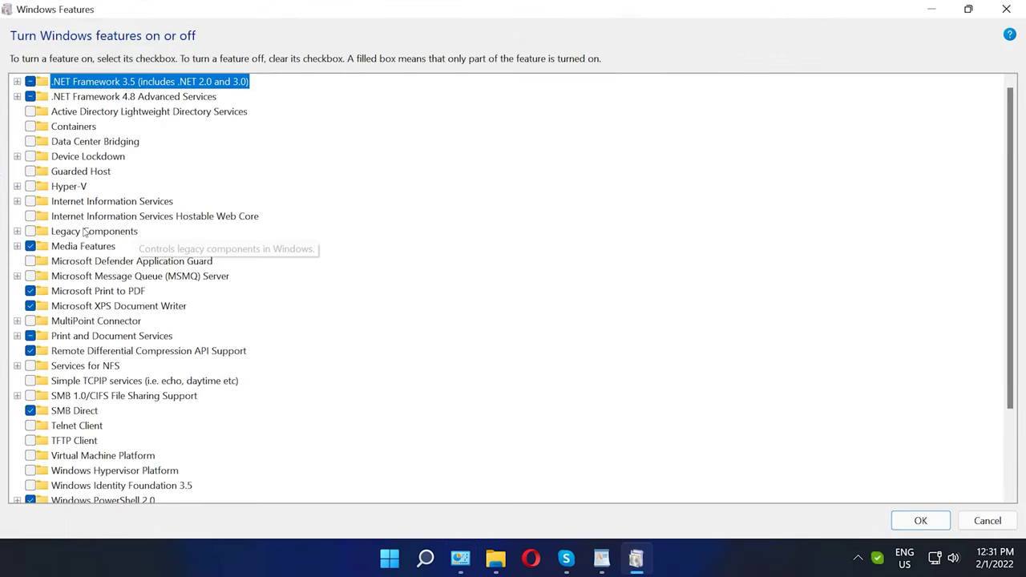
Enable the Hyper-V Windows feature and look through the remaining features.
click(30, 186)
scroll(103, 366, down, 1)
scroll(102, 366, down, 5)
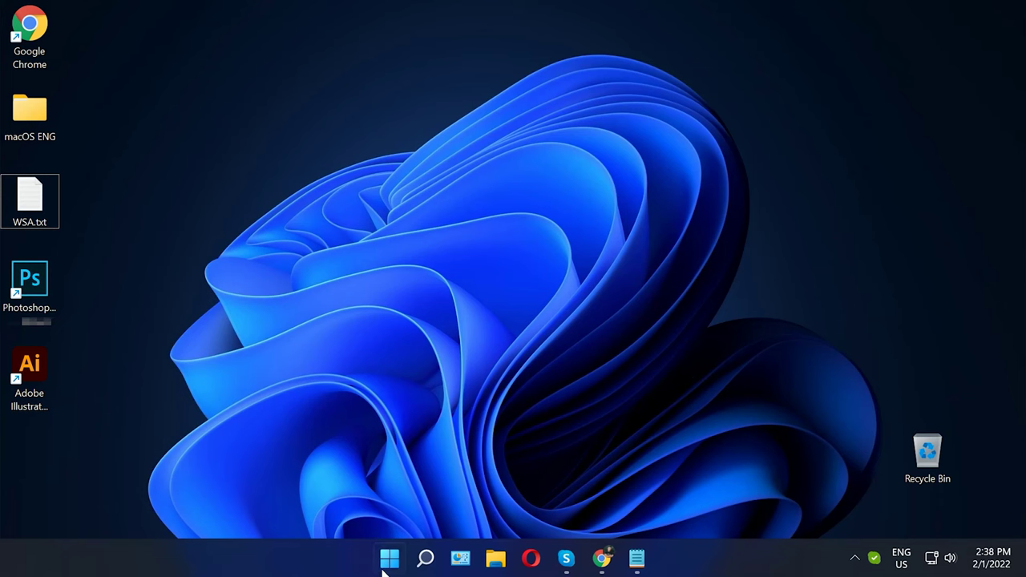
Look through the list of all installed apps for Windows Subsystem for Android, then return to the pinned apps.
click(397, 564)
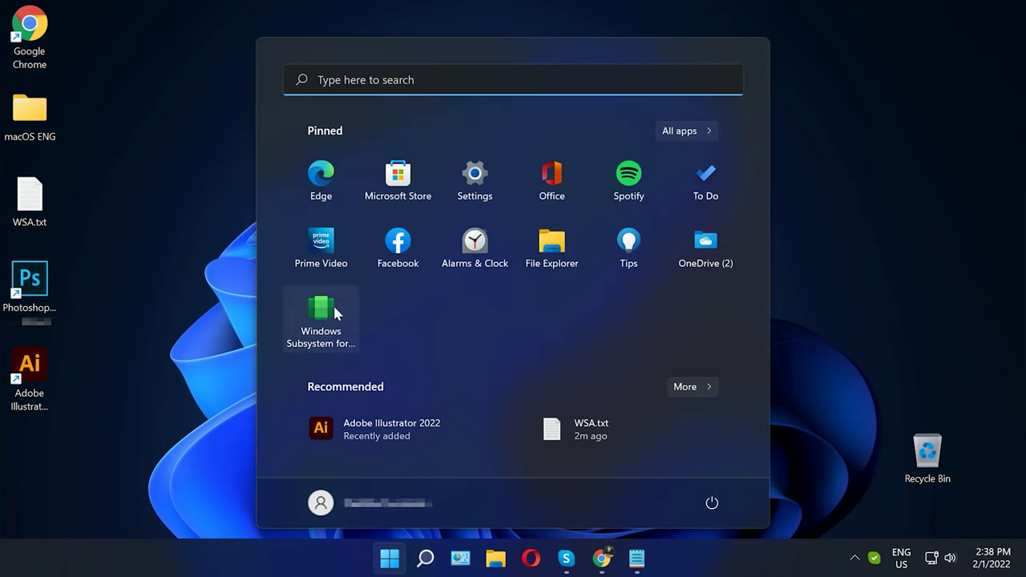
click(682, 133)
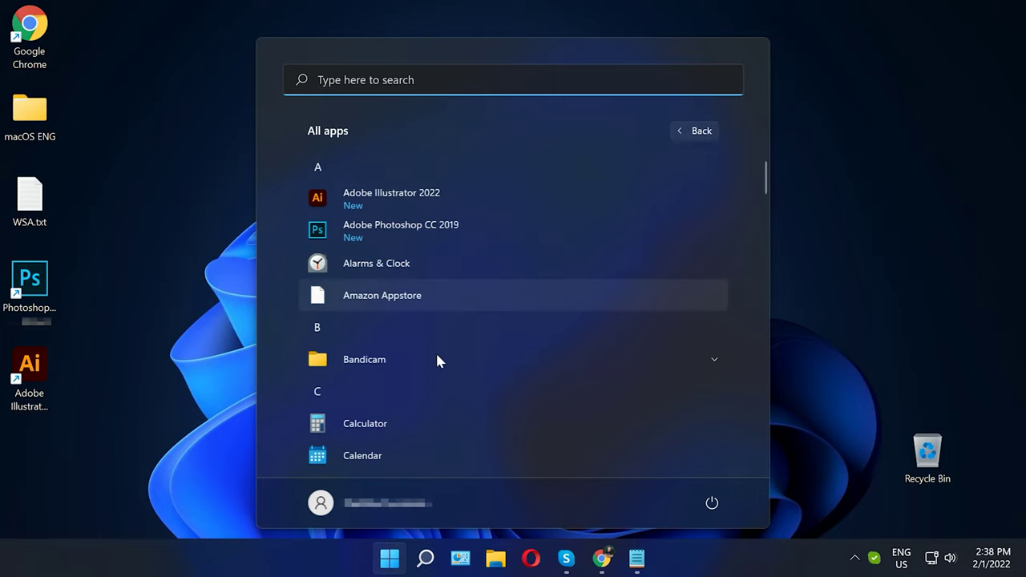
scroll(428, 365, down, 3)
scroll(428, 370, down, 10)
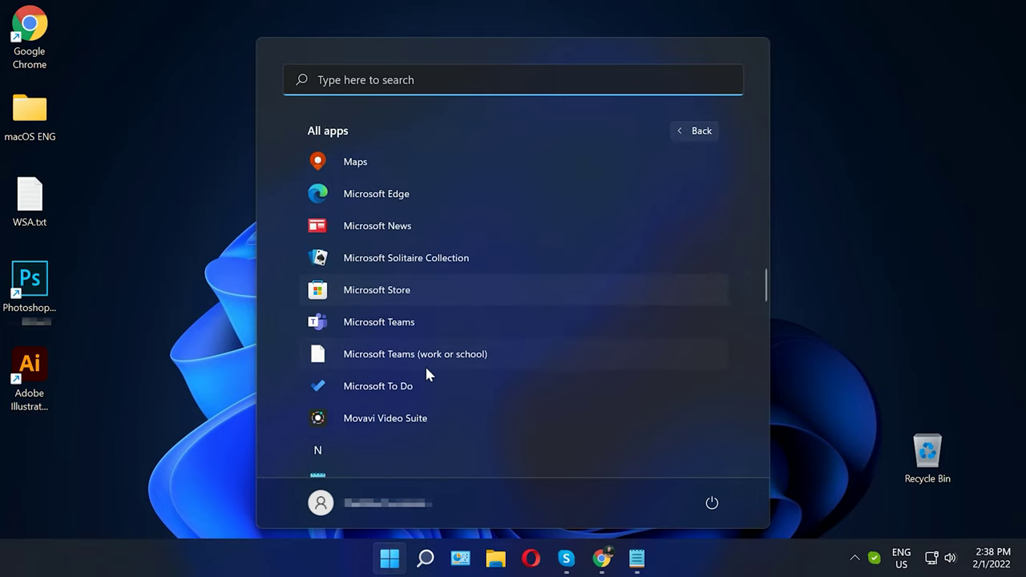
scroll(427, 375, down, 10)
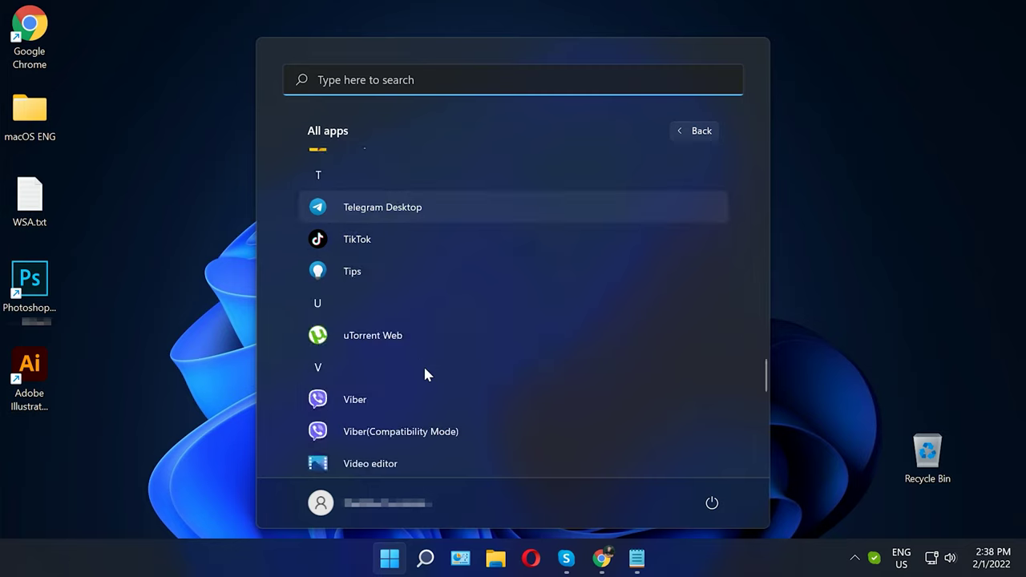
scroll(425, 371, down, 4)
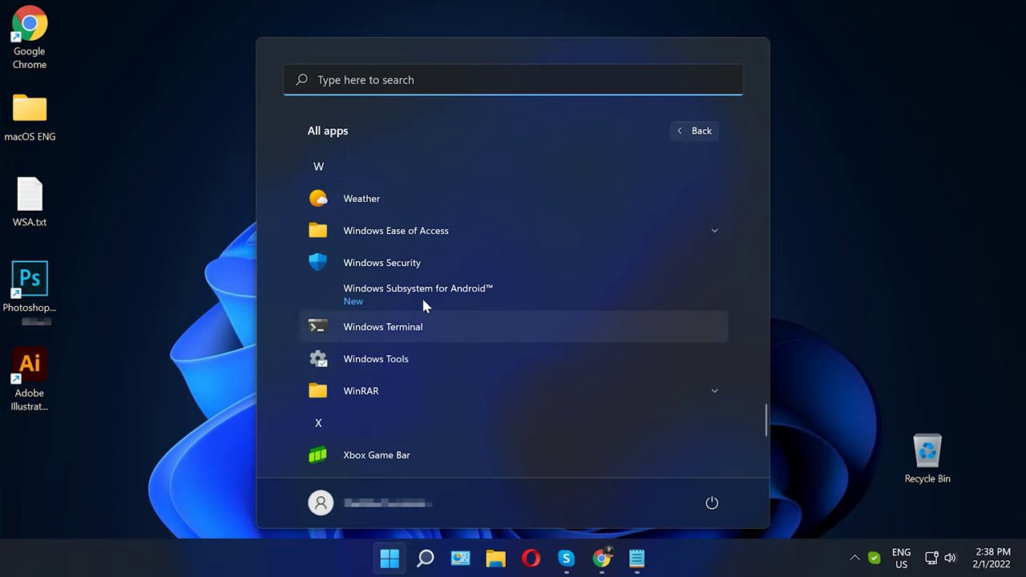
click(700, 132)
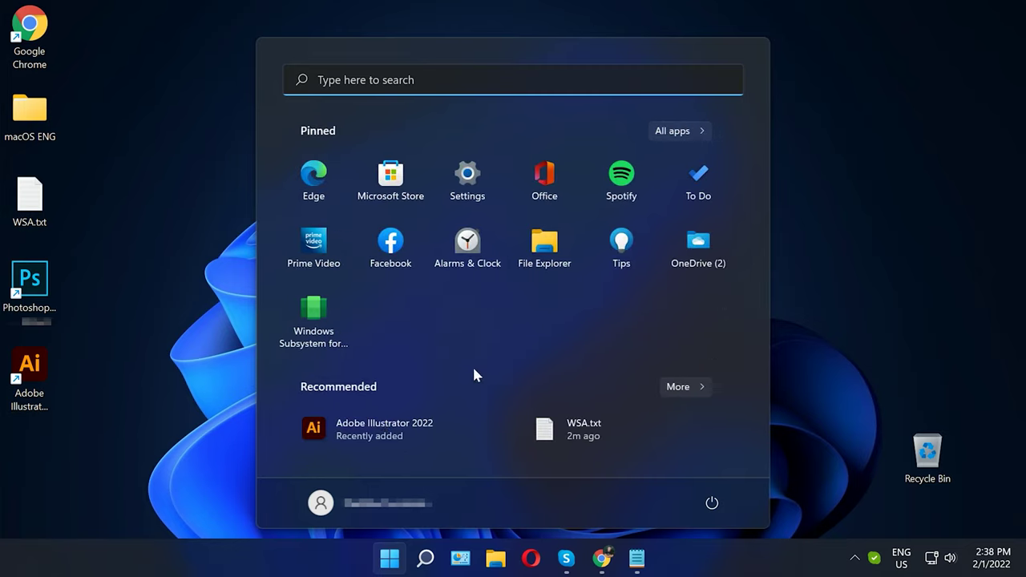
Uninstall the pinned Windows Subsystem for Android app and confirm the removal.
right_click(326, 325)
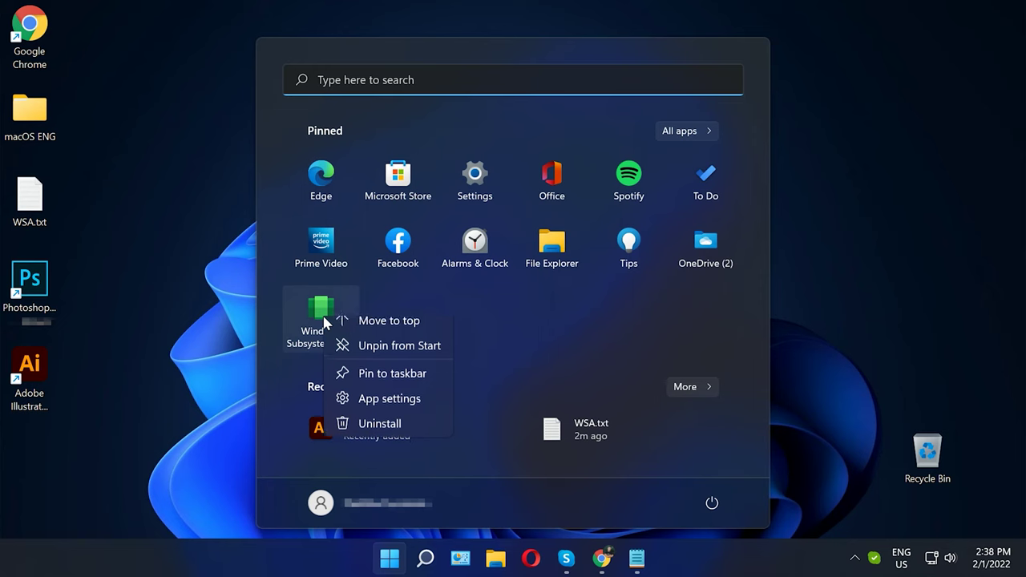
click(370, 434)
click(432, 341)
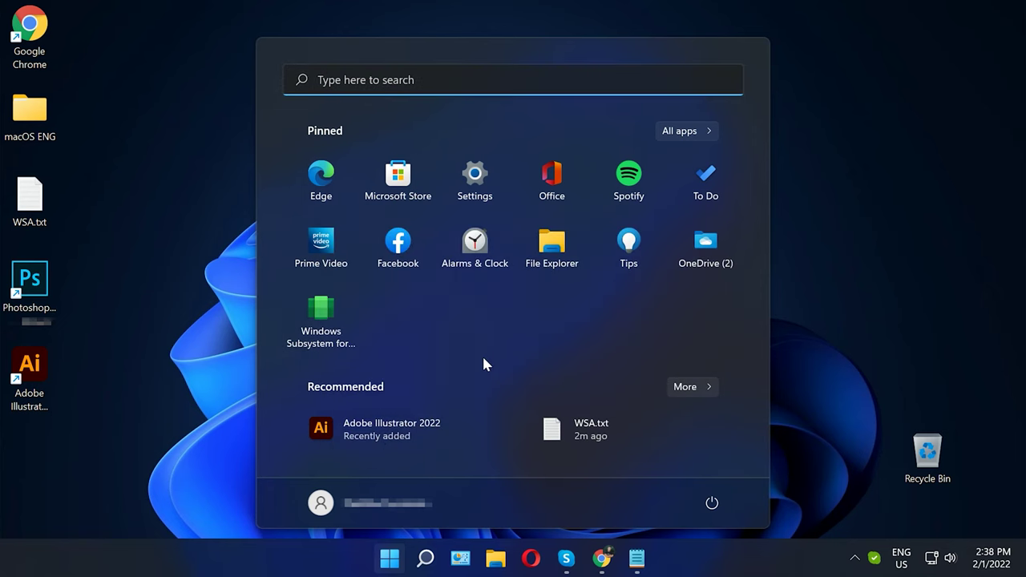
key(Escape)
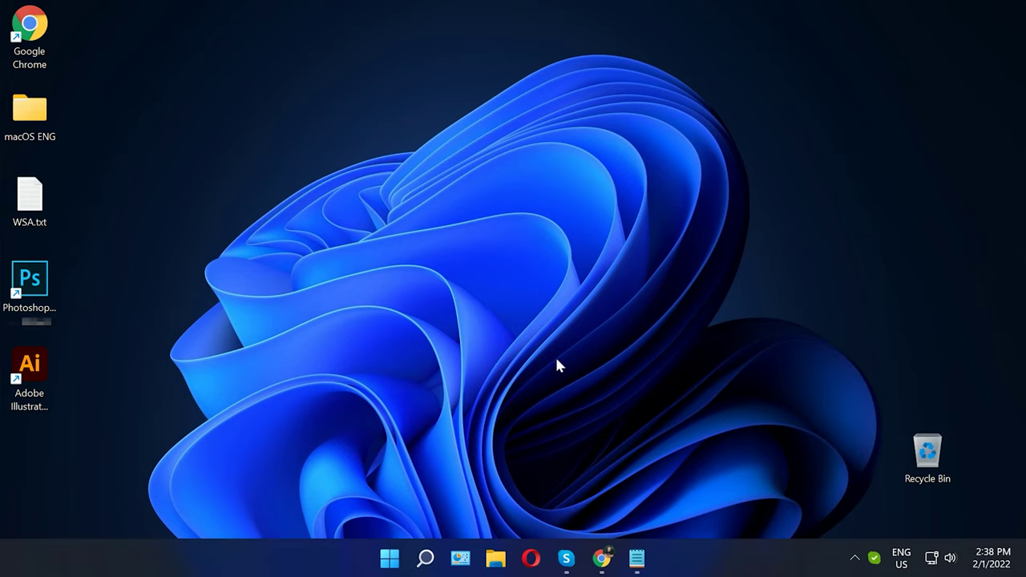
Turn on Developer Mode in the Windows developer settings under Privacy & security and accept the security notice.
click(390, 559)
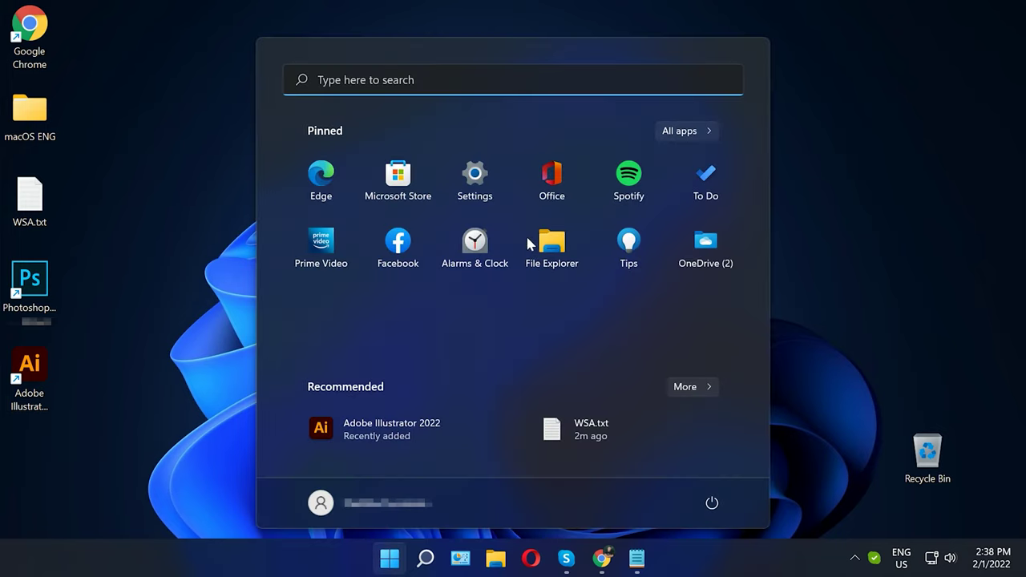
click(479, 190)
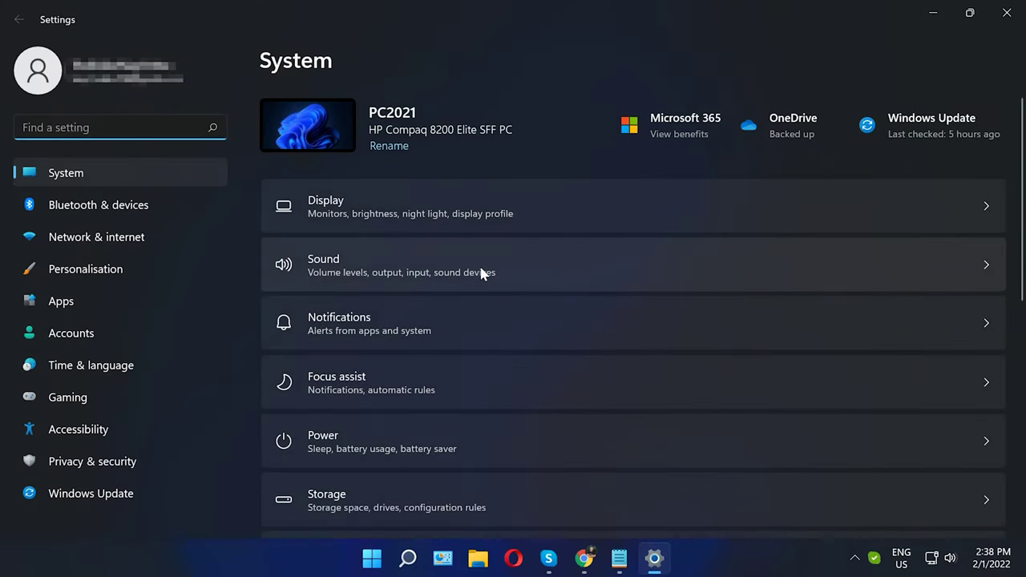
click(88, 467)
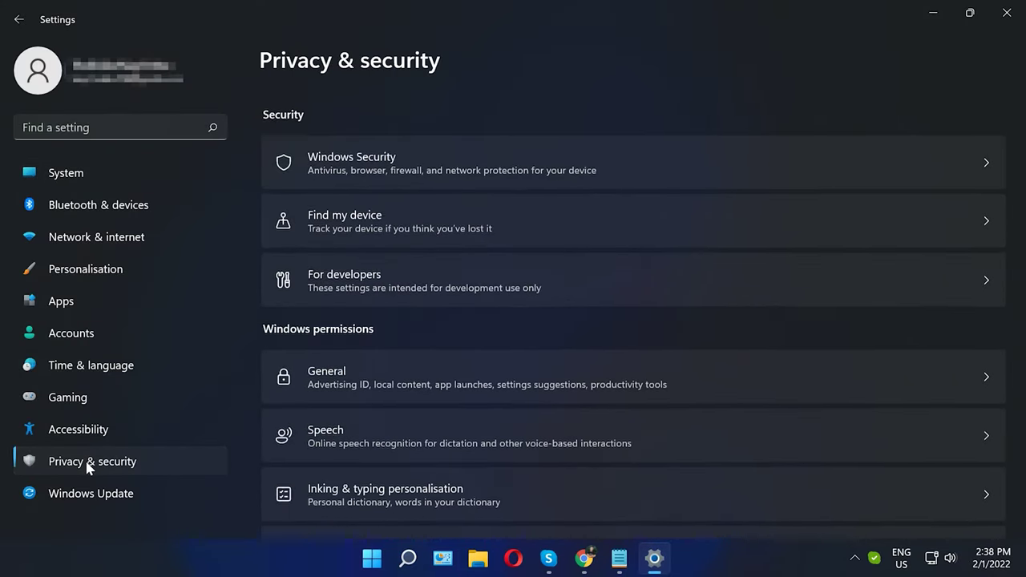
click(359, 272)
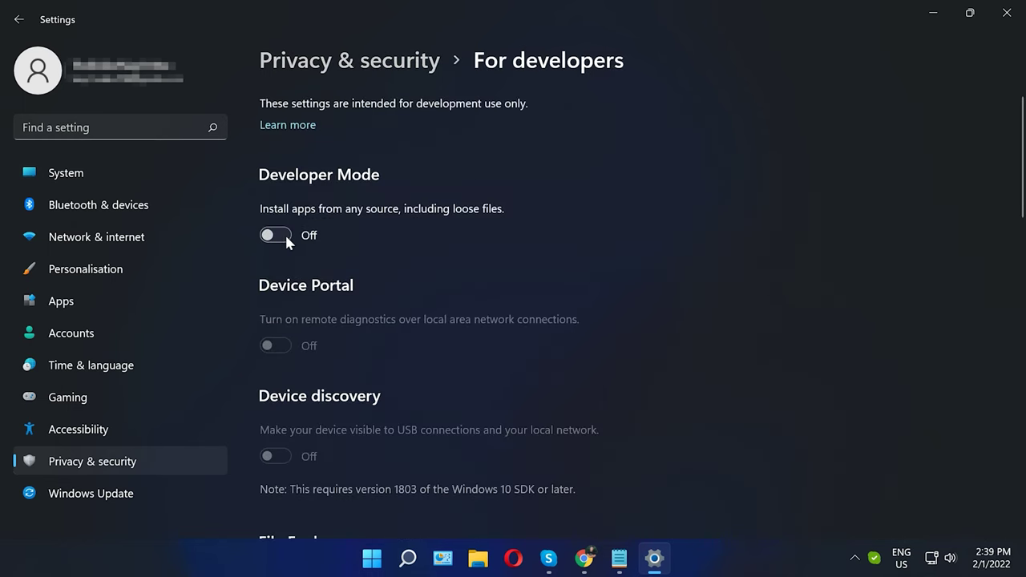
click(289, 235)
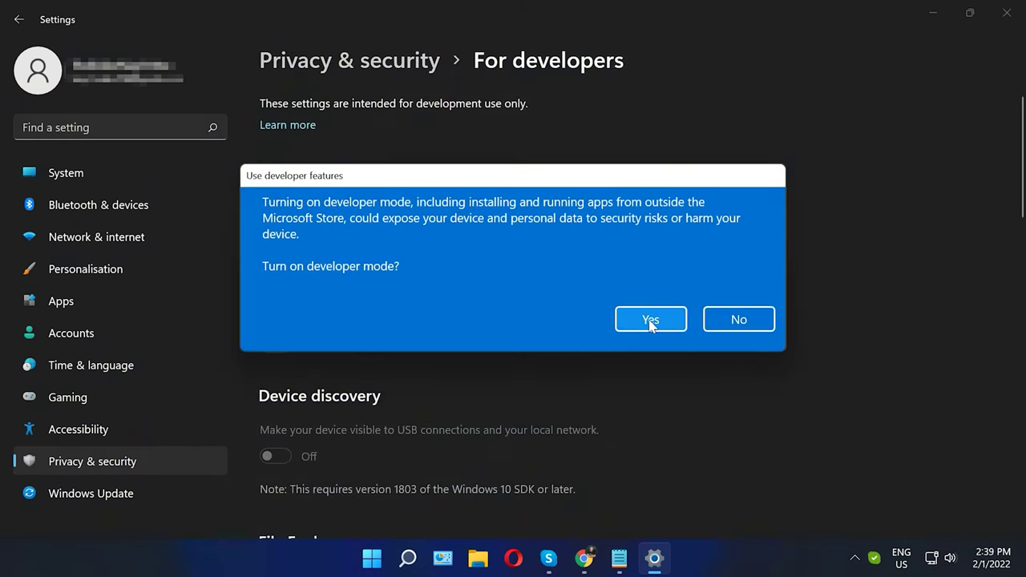
click(642, 326)
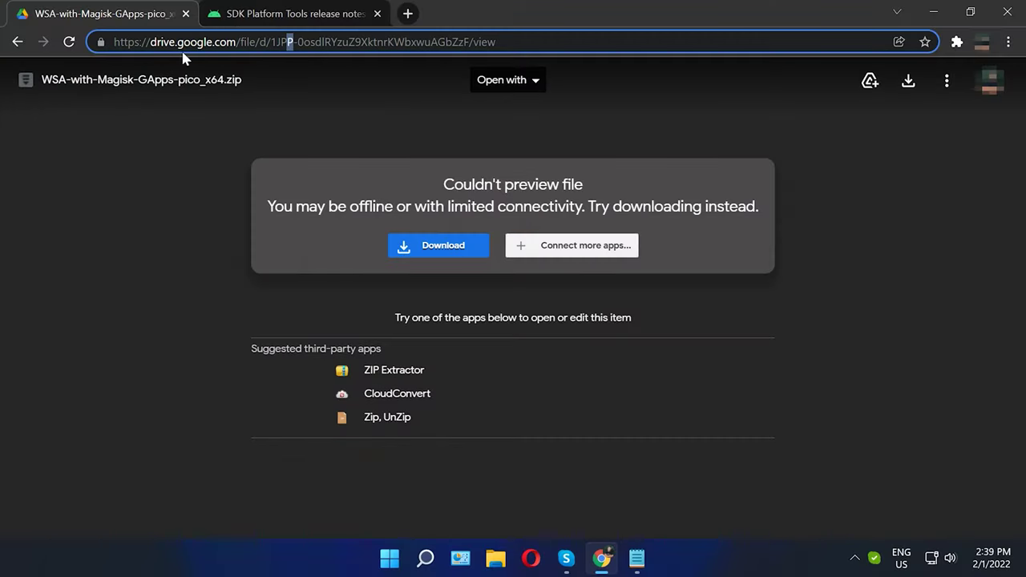
Download WSA-with-Magisk-GApps-pico_x64.zip from Google Drive, proceeding despite the virus scan warning.
click(434, 42)
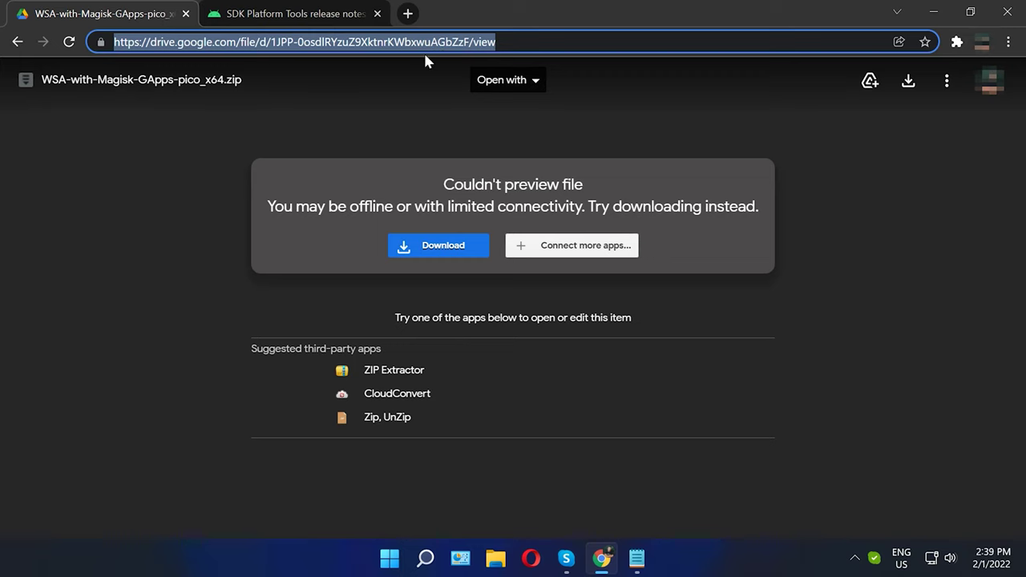
click(302, 107)
click(438, 261)
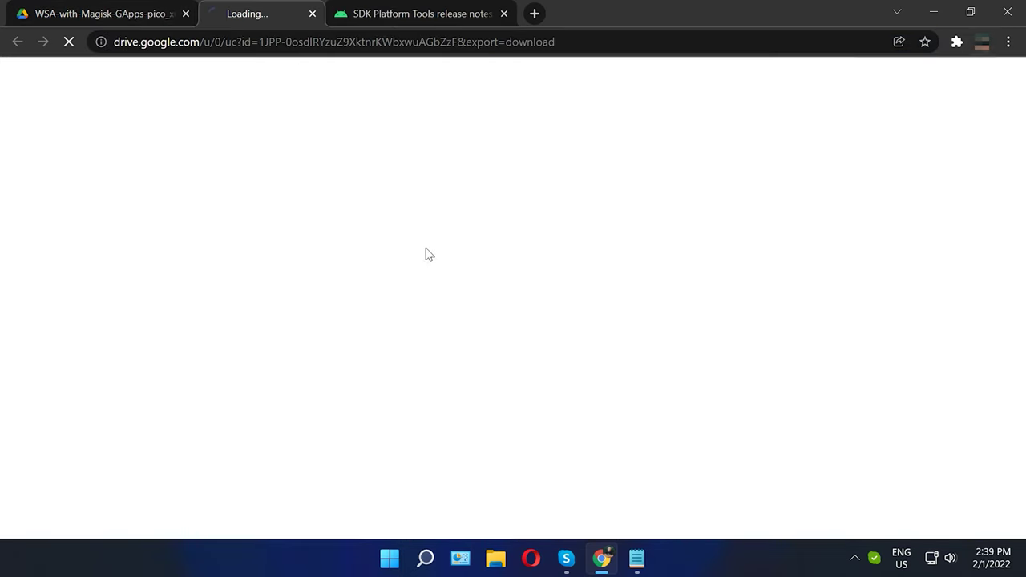
click(383, 223)
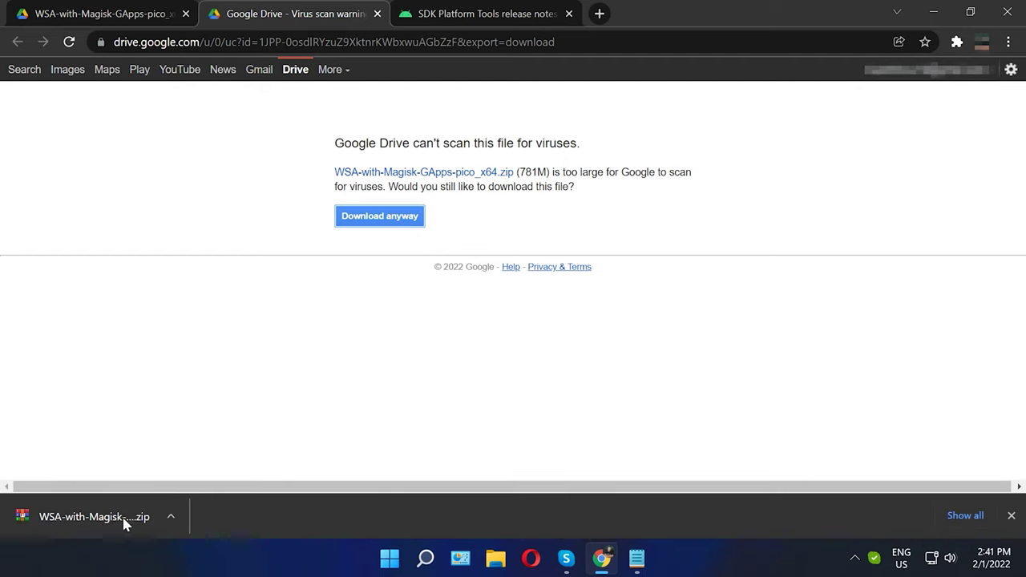
Show the downloaded WSA-with-Magisk-GApps-pico_x64.zip in its folder and extract it to the default destination in Downloads.
right_click(101, 518)
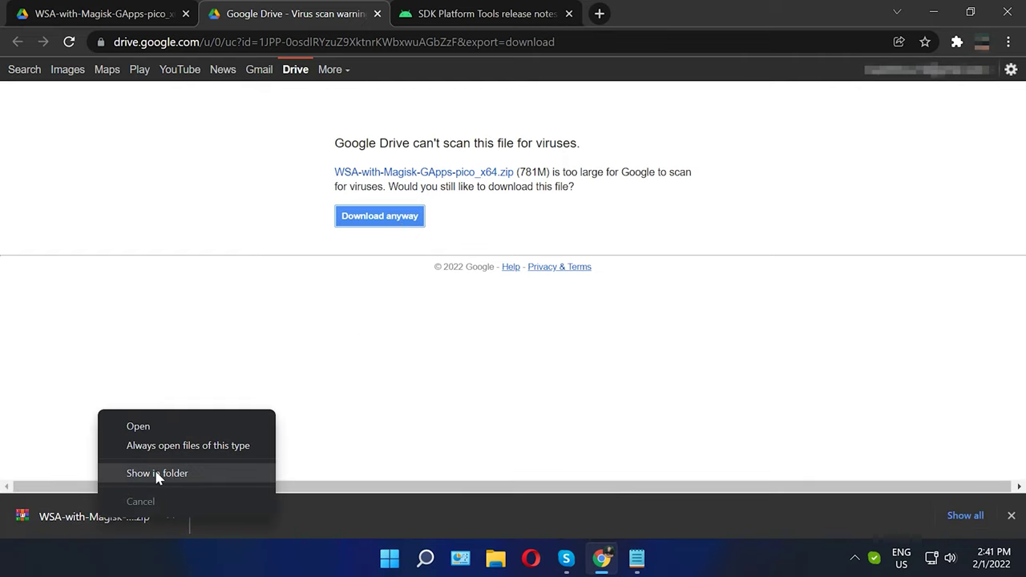
click(158, 473)
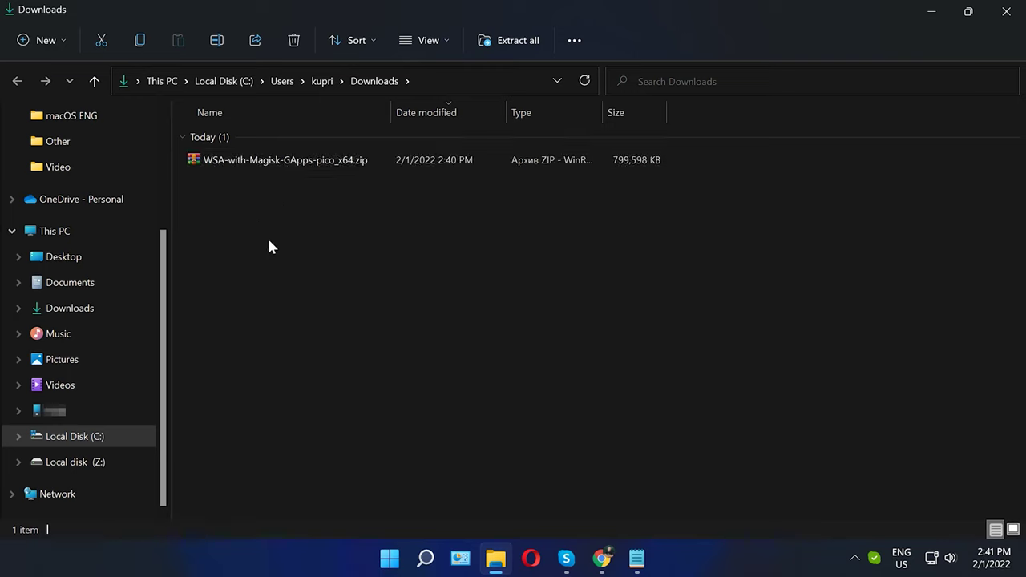
click(262, 164)
right_click(262, 165)
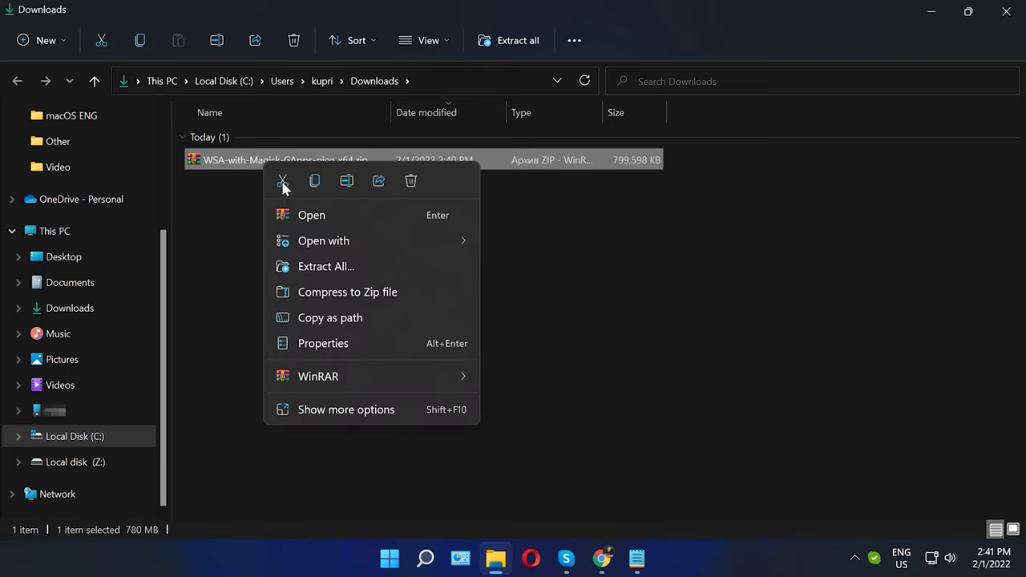
click(324, 271)
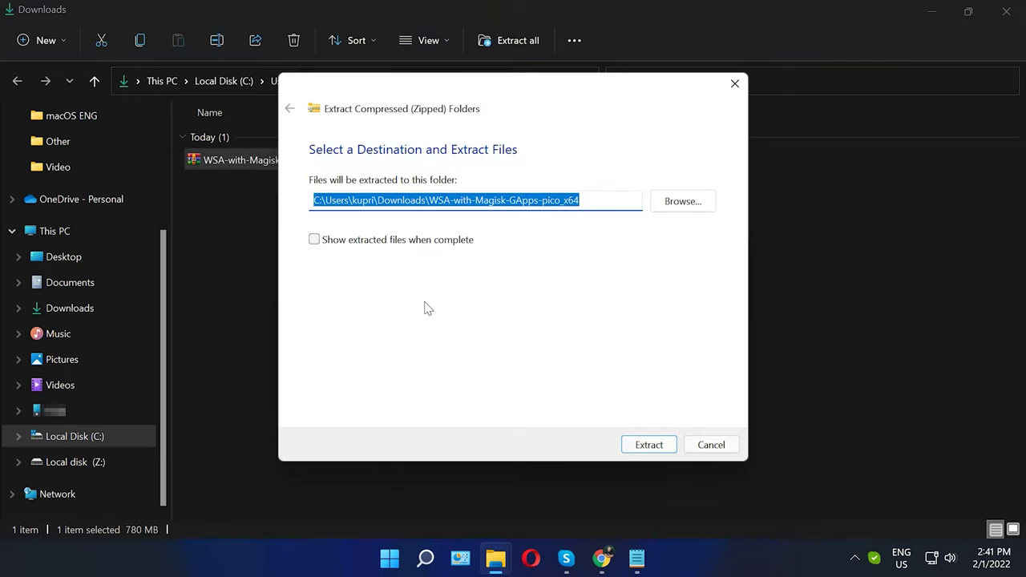
click(649, 446)
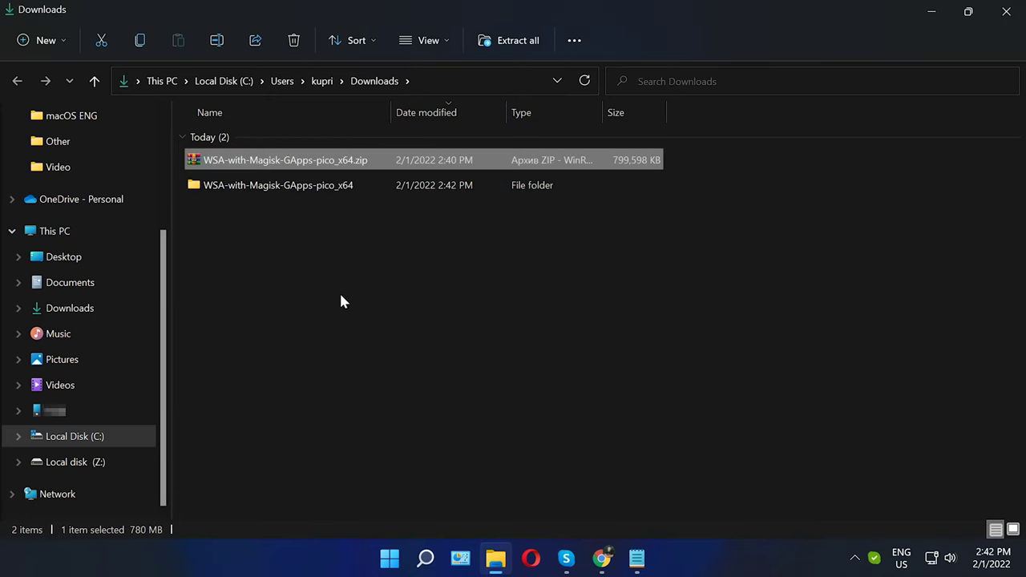
click(372, 313)
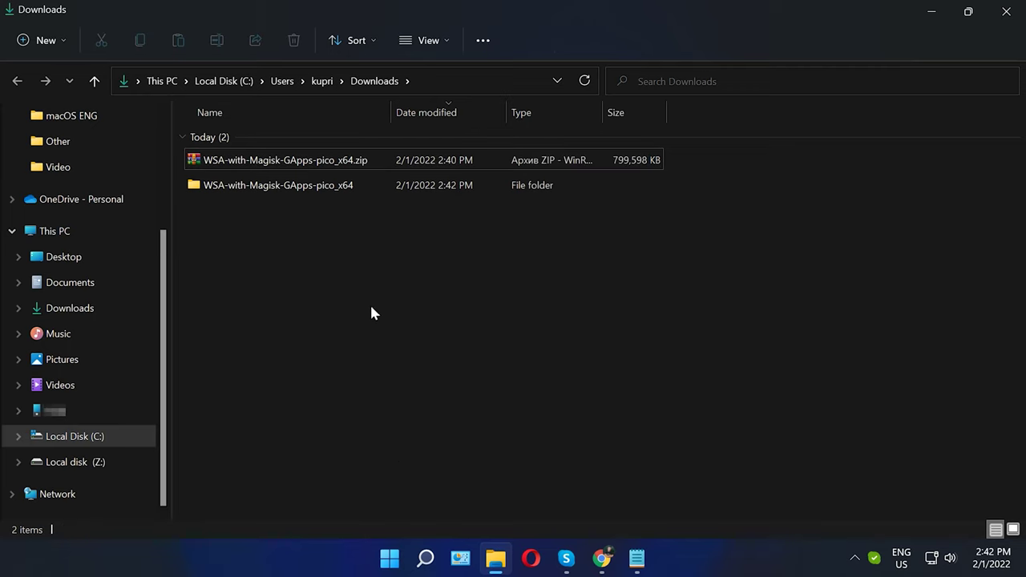
Open Windows Terminal as administrator and begin the command with Add-AppxPackage -Register.
right_click(390, 564)
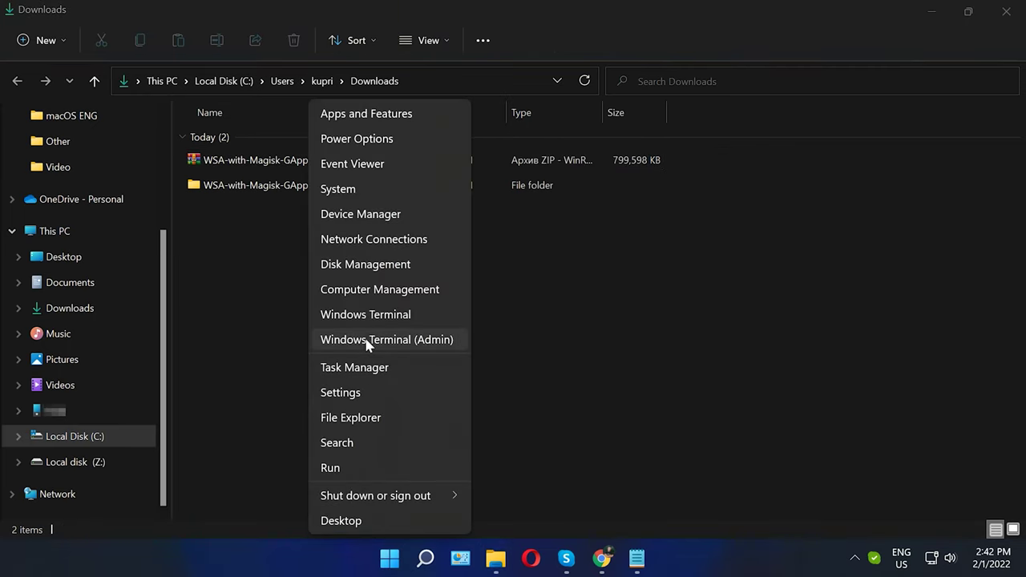
click(409, 340)
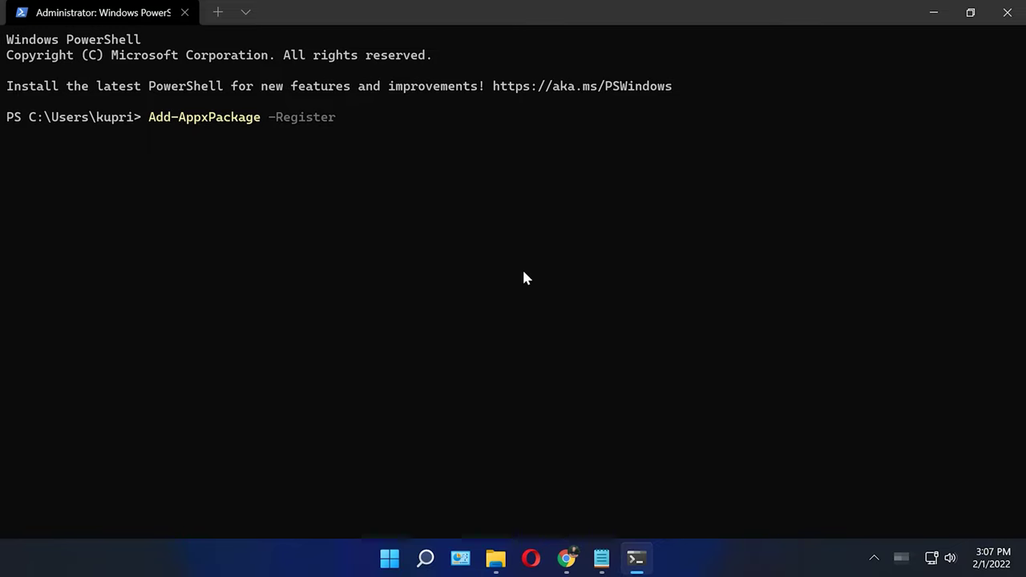
Copy the path of AppxManifest.xml from the extracted WSA-with-Magisk-GApps-pico_x64 folder in Downloads.
click(496, 559)
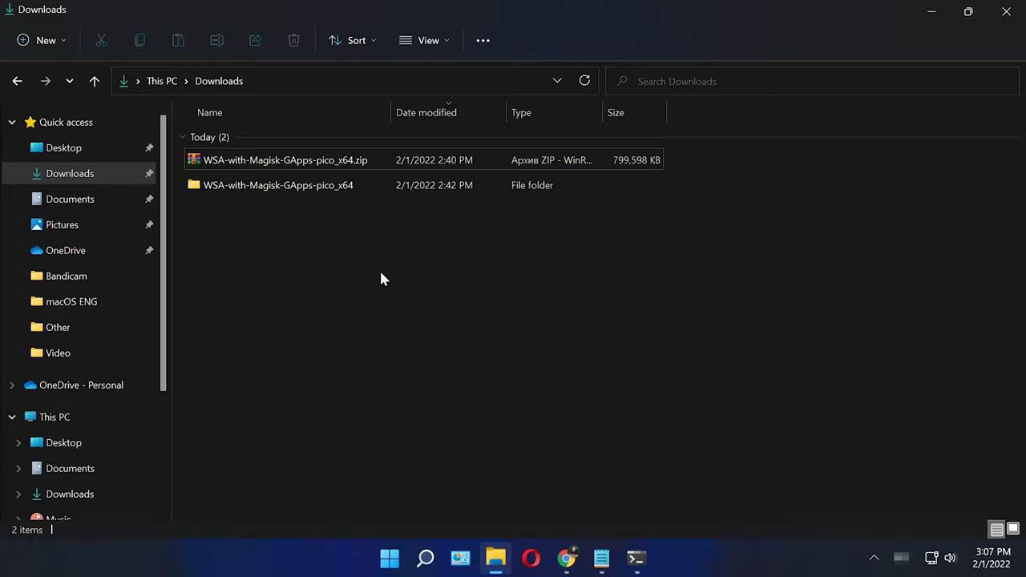
double_click(275, 185)
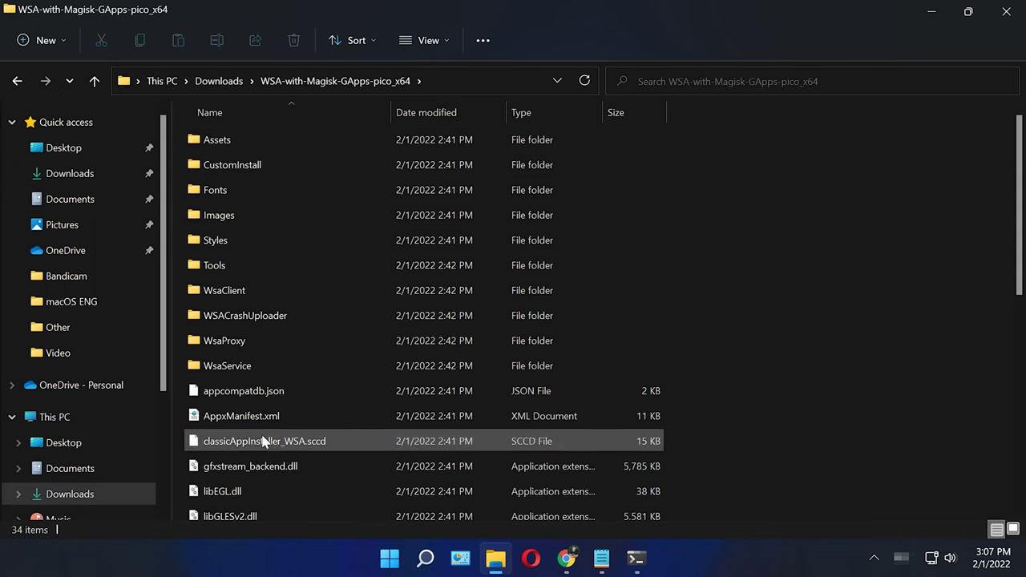
click(257, 419)
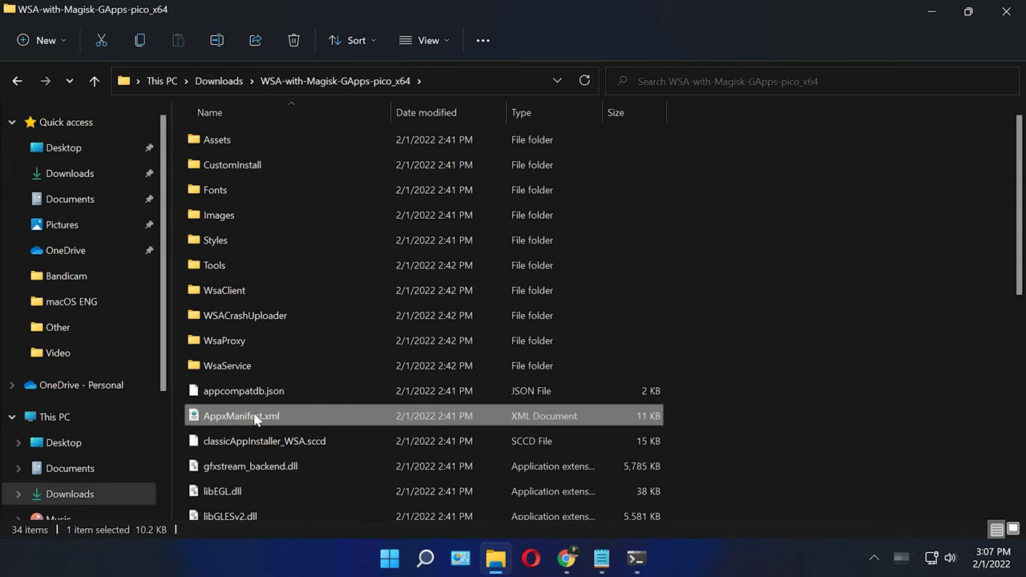
right_click(257, 418)
click(324, 308)
Run Add-AppxPackage -Register with the copied AppxManifest.xml path in the terminal and check the pinned apps for Windows Subsystem for Android.
mouse_move(652, 566)
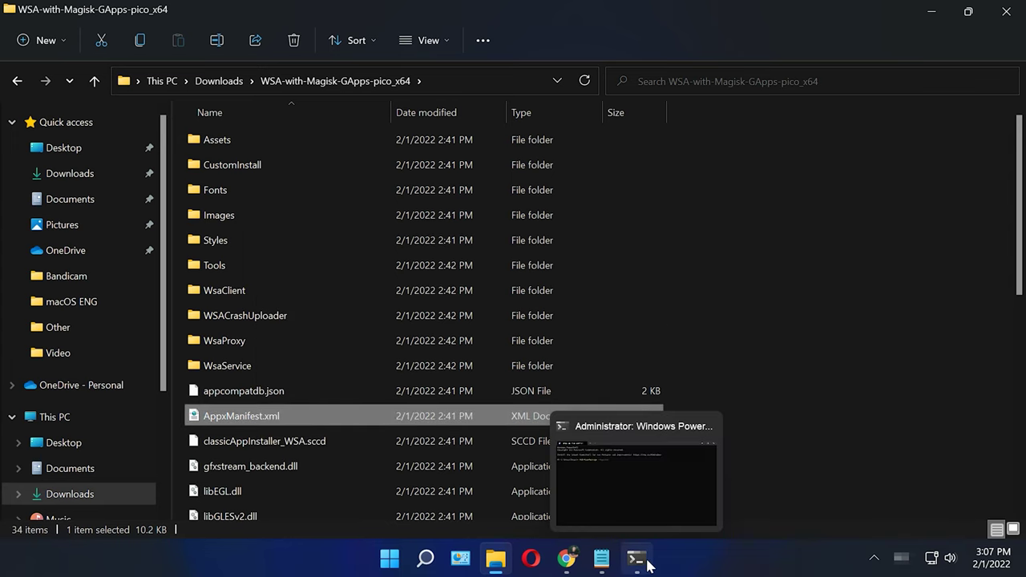
click(648, 562)
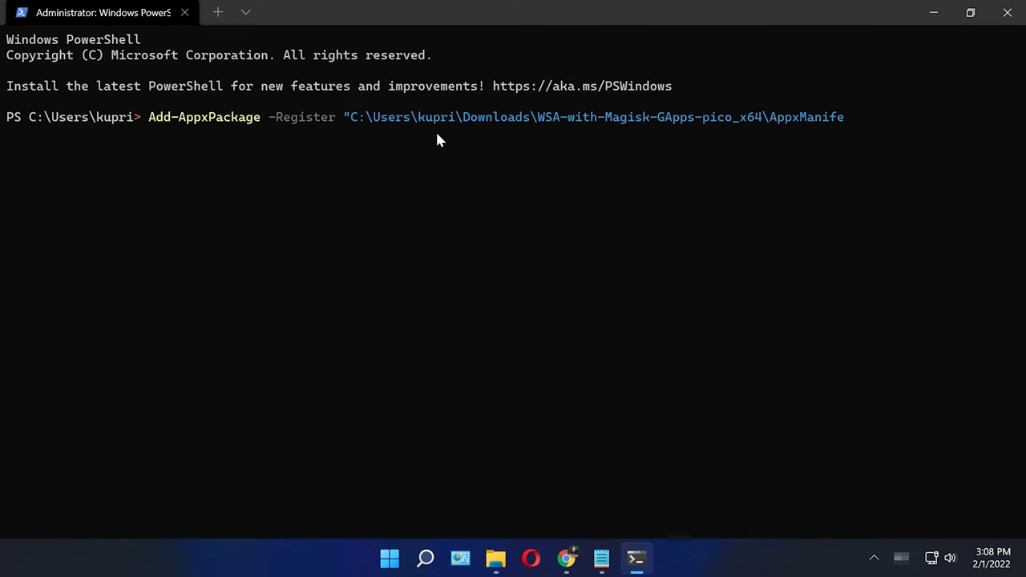
key(Return)
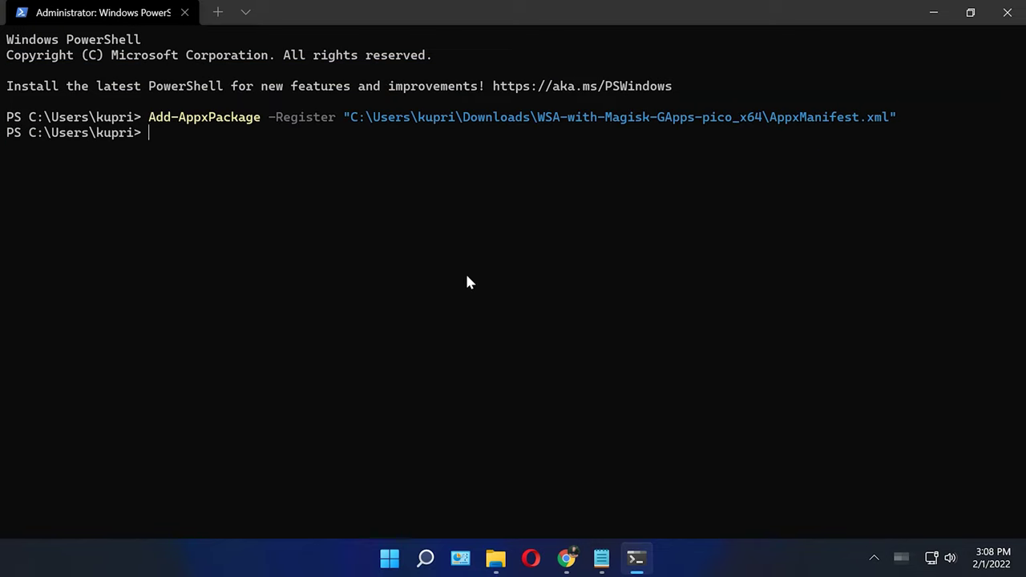
click(392, 559)
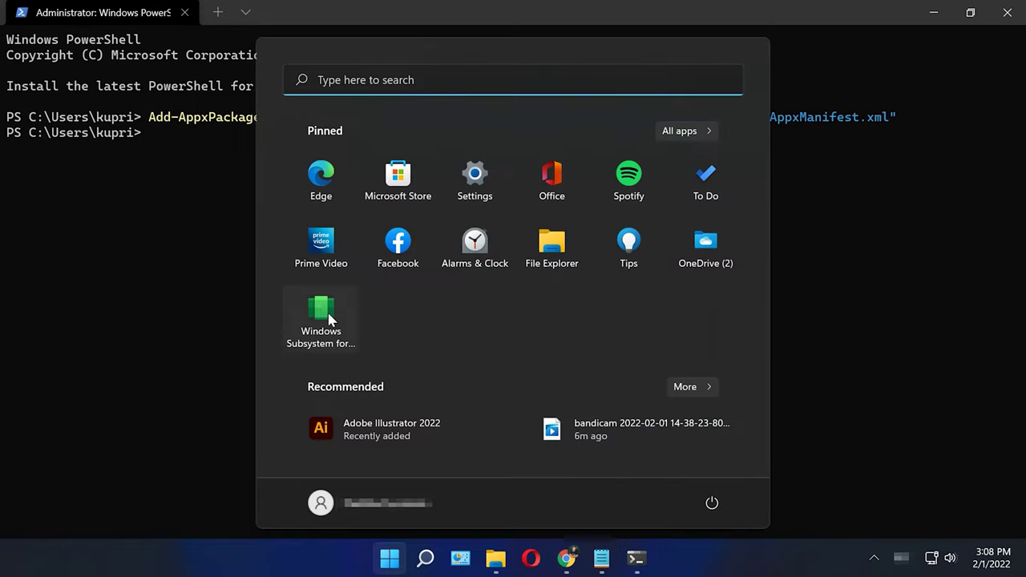
click(391, 559)
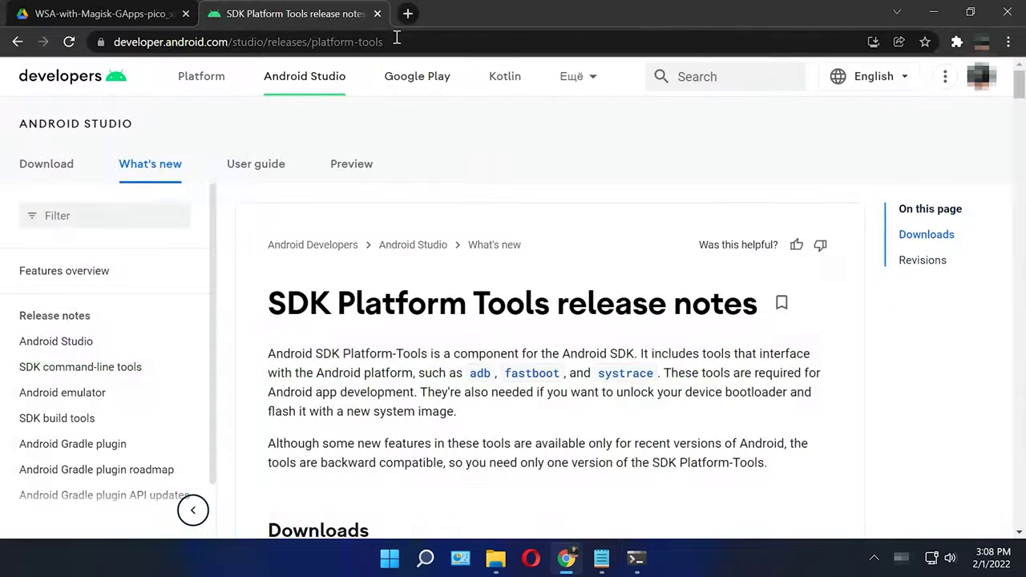
Download SDK Platform-Tools for Windows from the Android developer release notes page, agreeing to the terms and conditions.
click(390, 43)
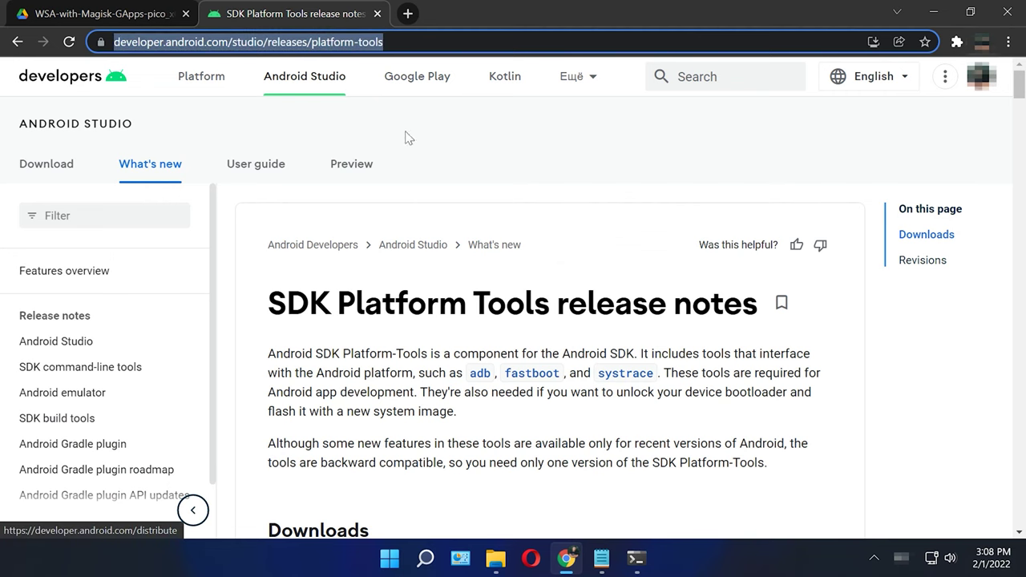
click(465, 195)
scroll(505, 231, down, 2)
scroll(507, 248, down, 3)
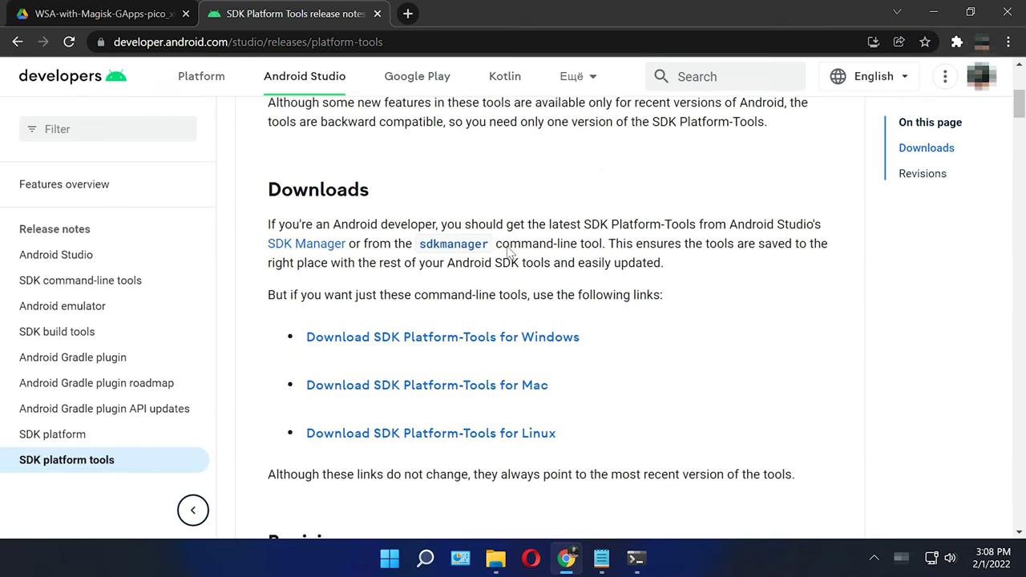
click(443, 277)
scroll(385, 321, down, 15)
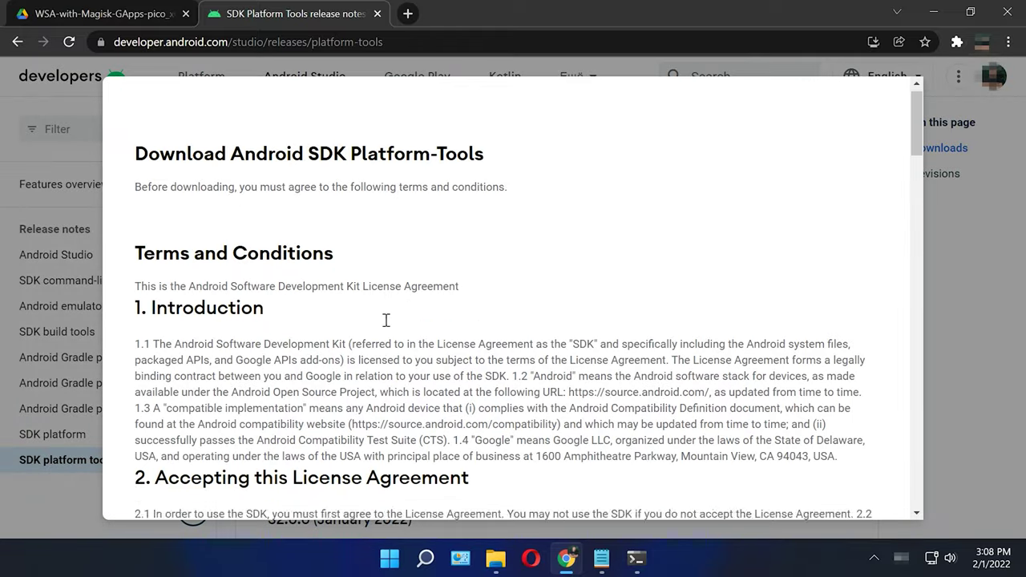
scroll(352, 333, down, 5)
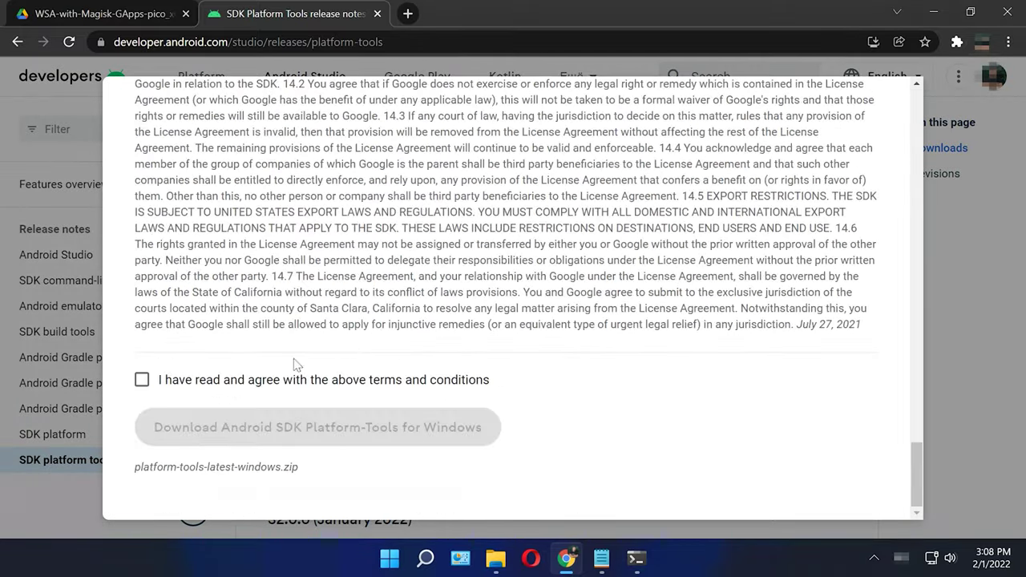
click(141, 380)
click(332, 436)
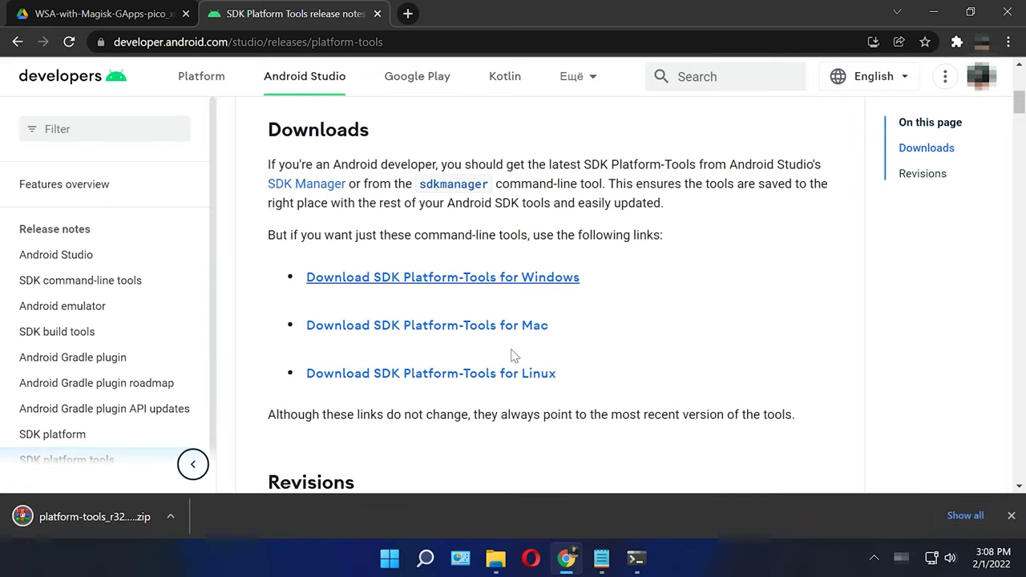
Show the downloaded platform-tools_r32.0.0-windows.zip in its folder and extract it to the default destination.
right_click(104, 520)
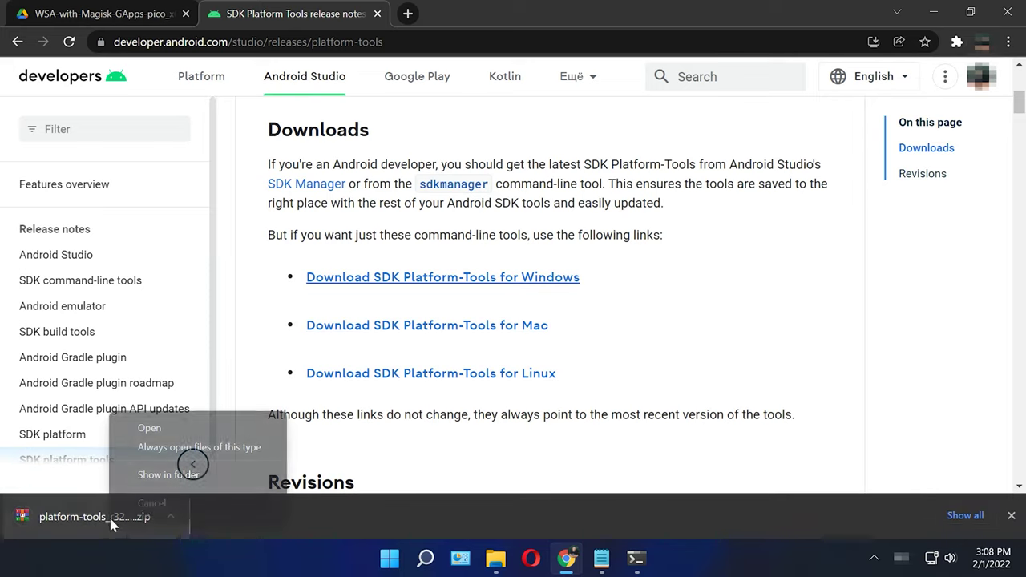
click(168, 478)
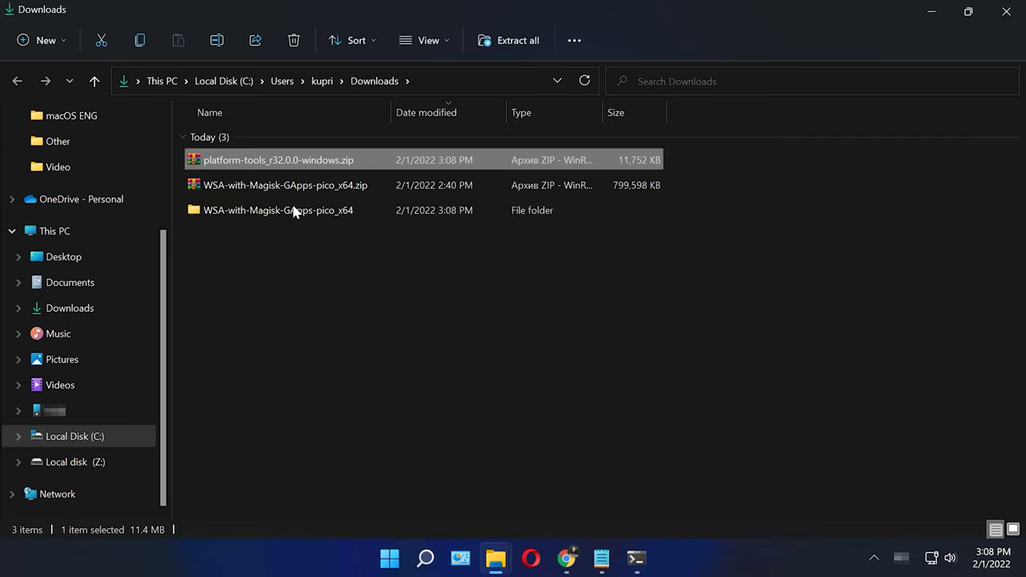
right_click(277, 170)
click(332, 272)
click(648, 447)
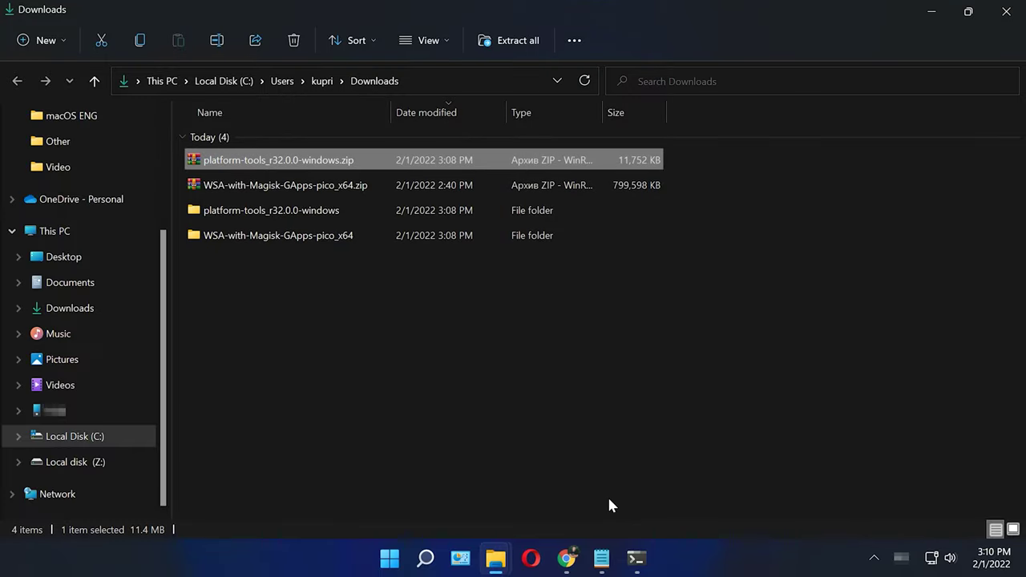
Launch Windows Subsystem for Android from the list of all installed apps and maximize its settings window.
click(390, 558)
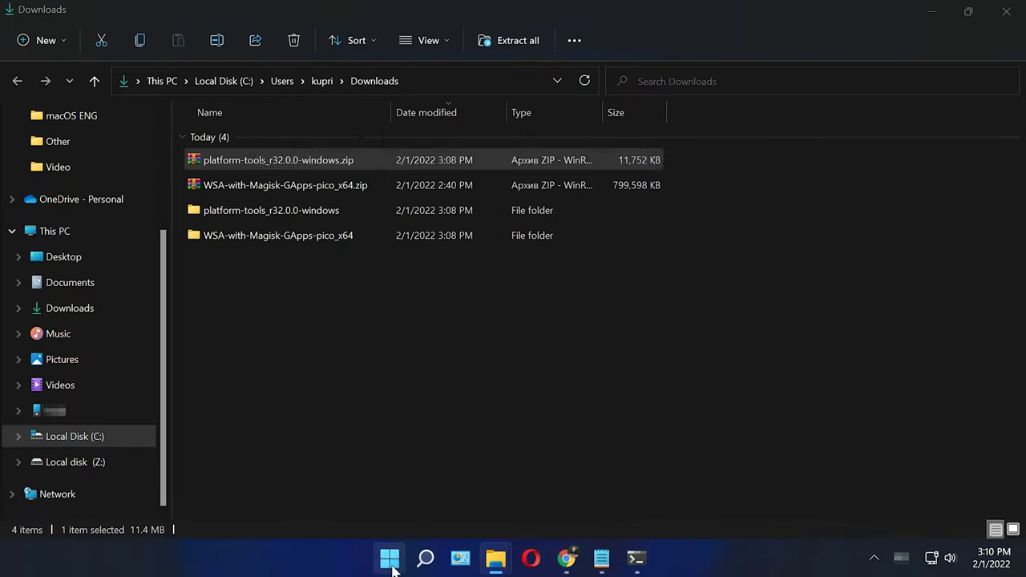
click(684, 131)
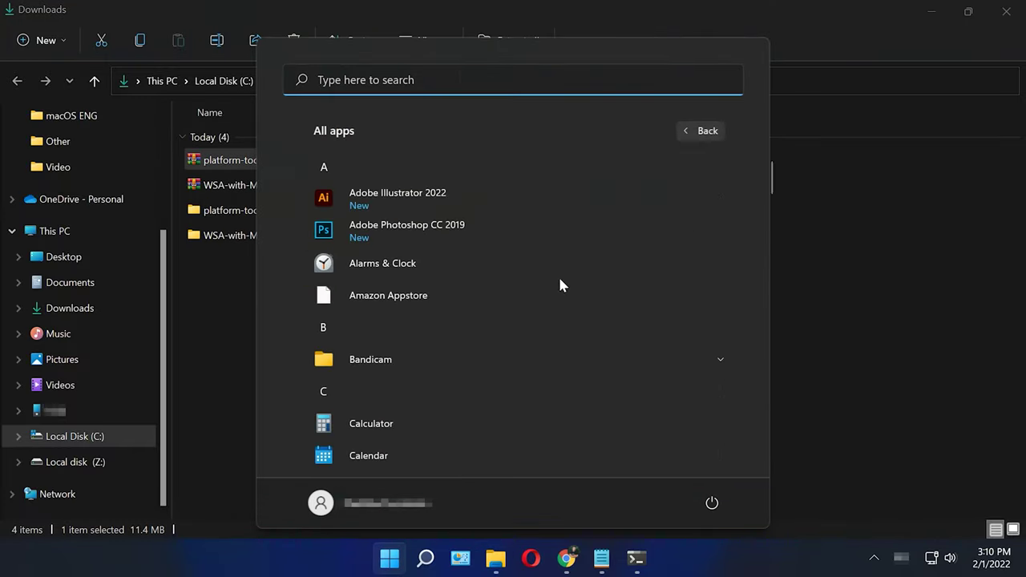
scroll(508, 393, down, 6)
scroll(496, 384, down, 10)
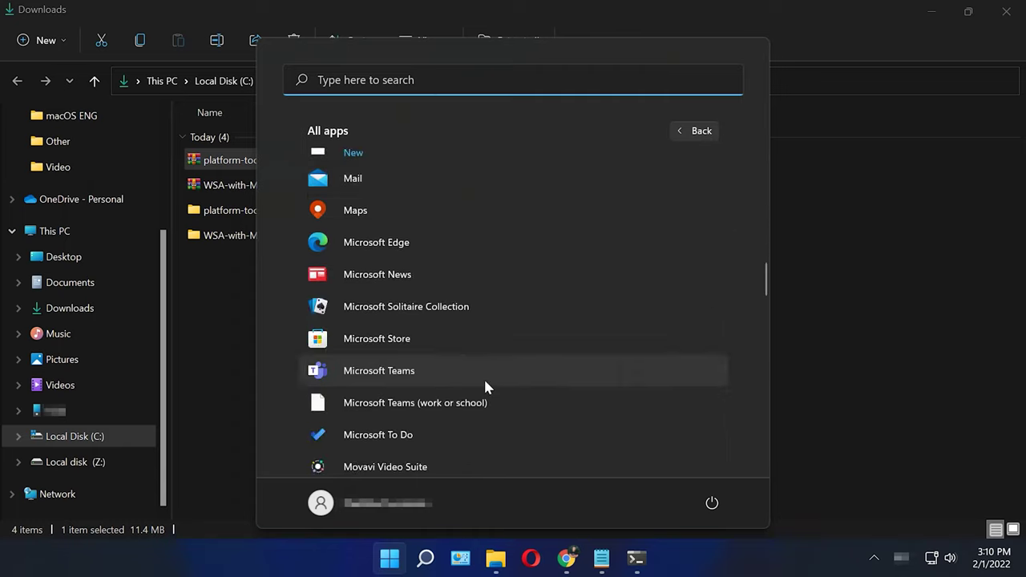
scroll(490, 390, down, 5)
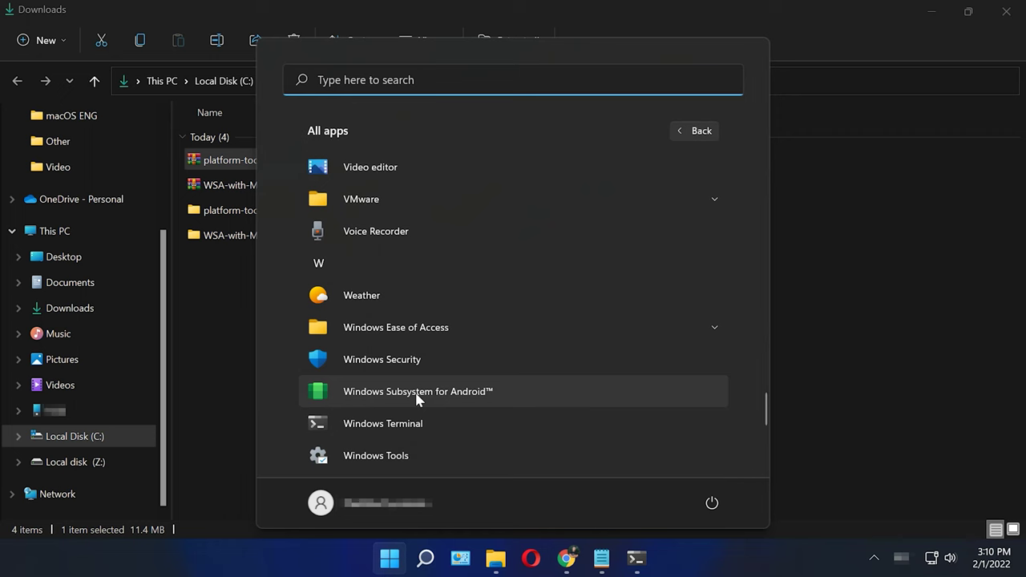
click(417, 393)
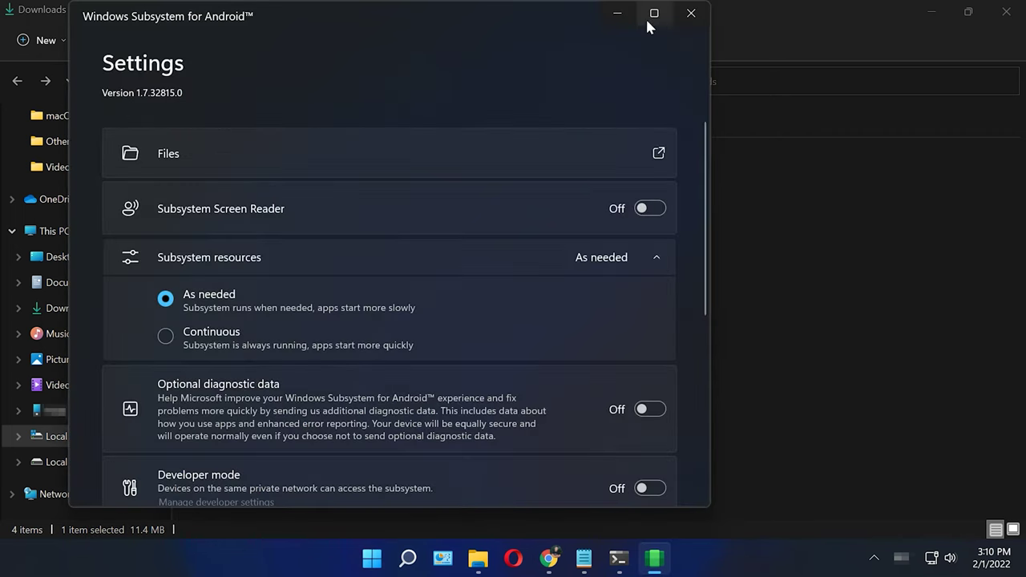
click(652, 13)
Turn on Developer mode in the Windows Subsystem for Android settings.
scroll(540, 269, down, 3)
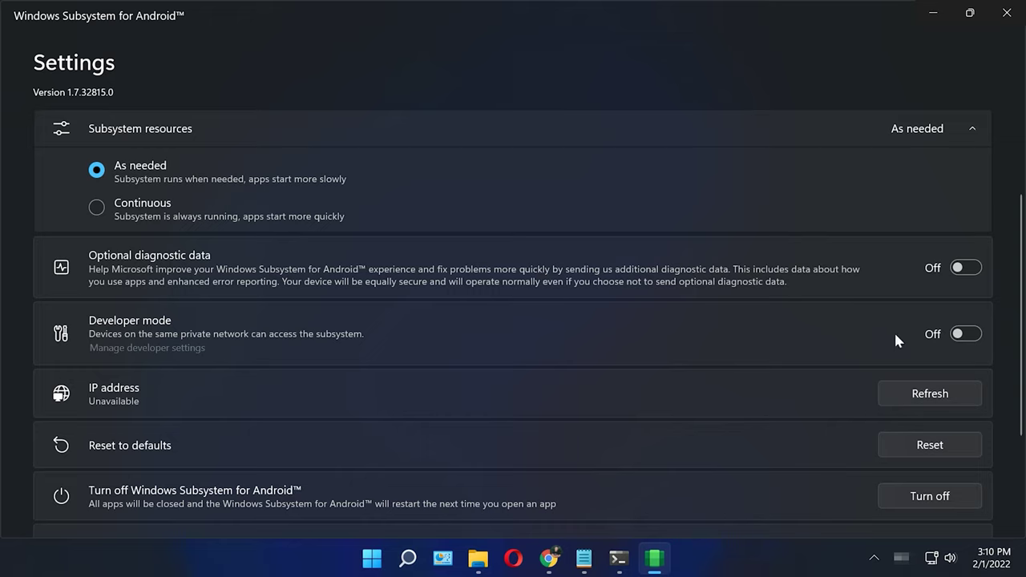
click(966, 335)
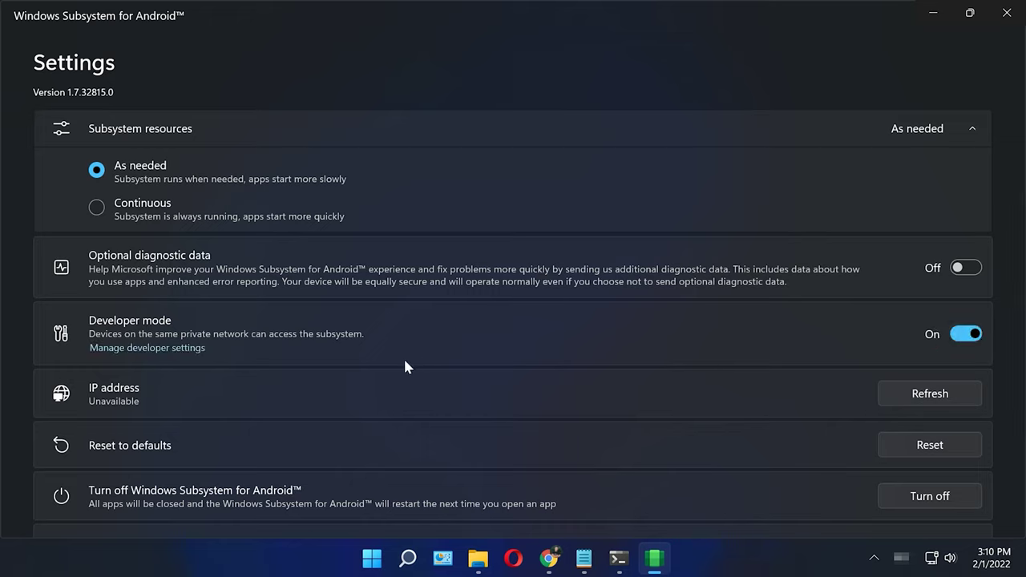
scroll(385, 349, up, 3)
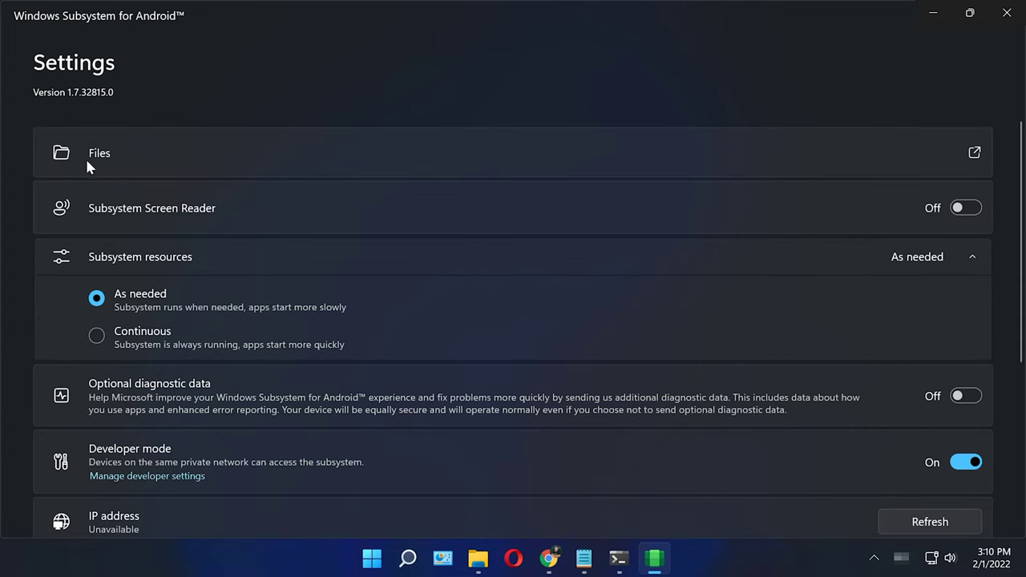
Start the Android subsystem by opening its Files, continue without sharing diagnostic data, and allow its firewall access including public networks.
click(974, 154)
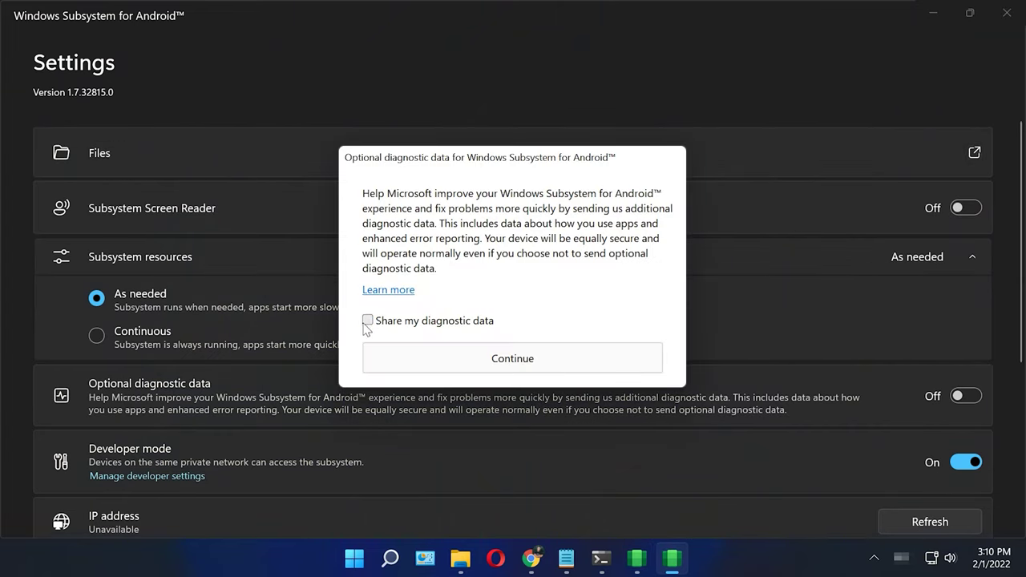
click(490, 360)
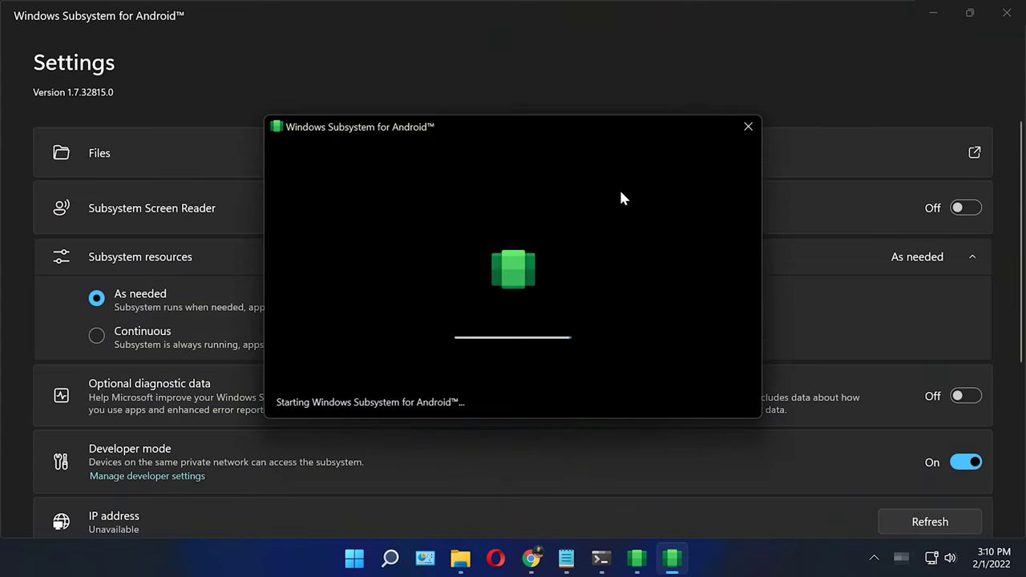
click(637, 558)
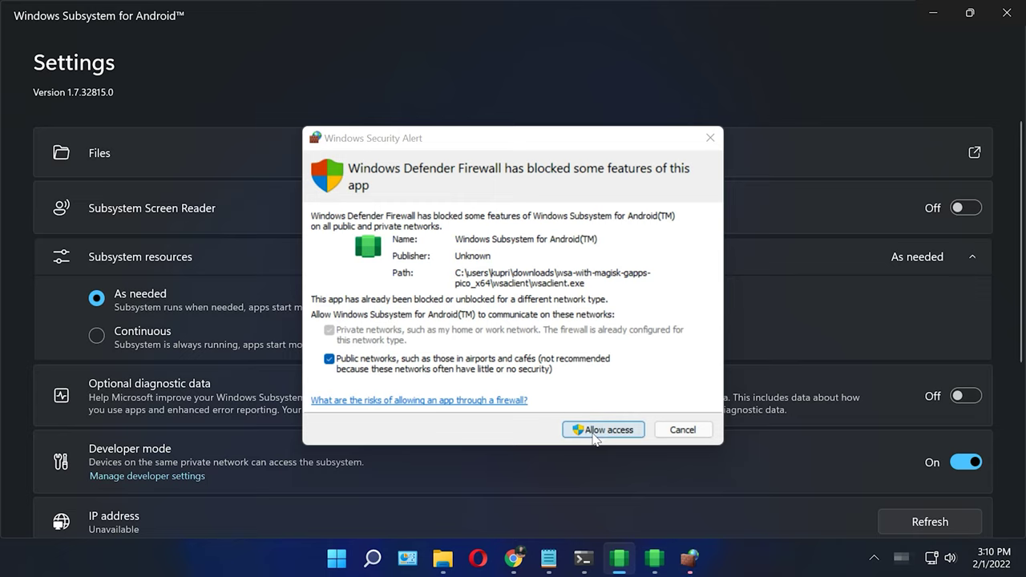
click(610, 433)
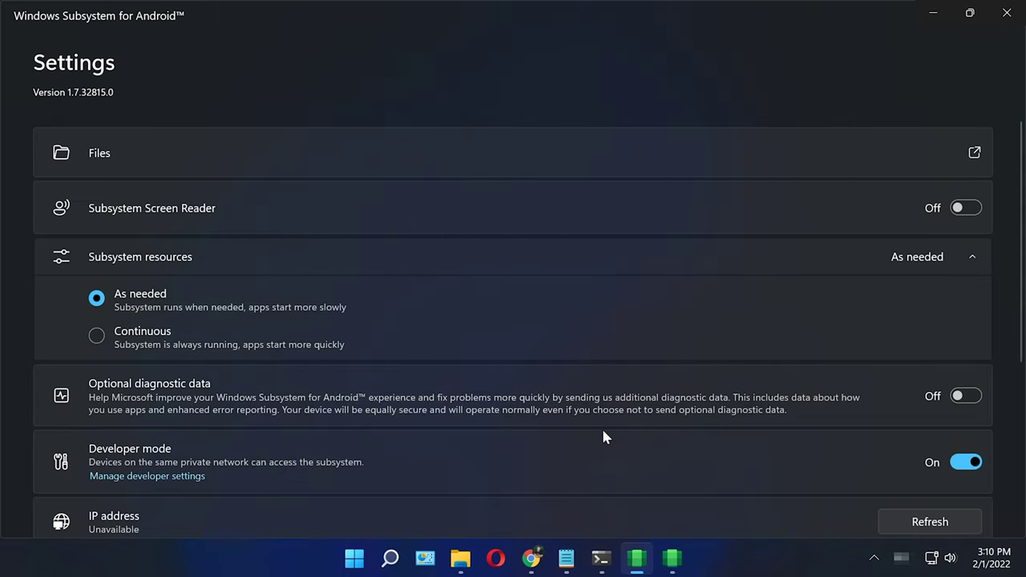
Refresh the subsystem's IP address in the Windows Subsystem for Android settings and copy it.
scroll(608, 432, down, 3)
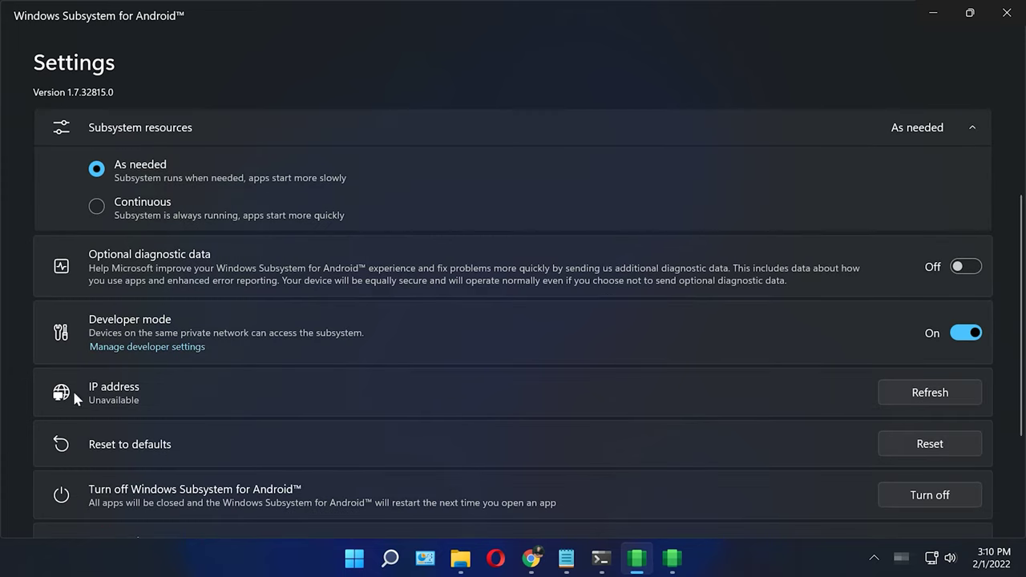
click(938, 399)
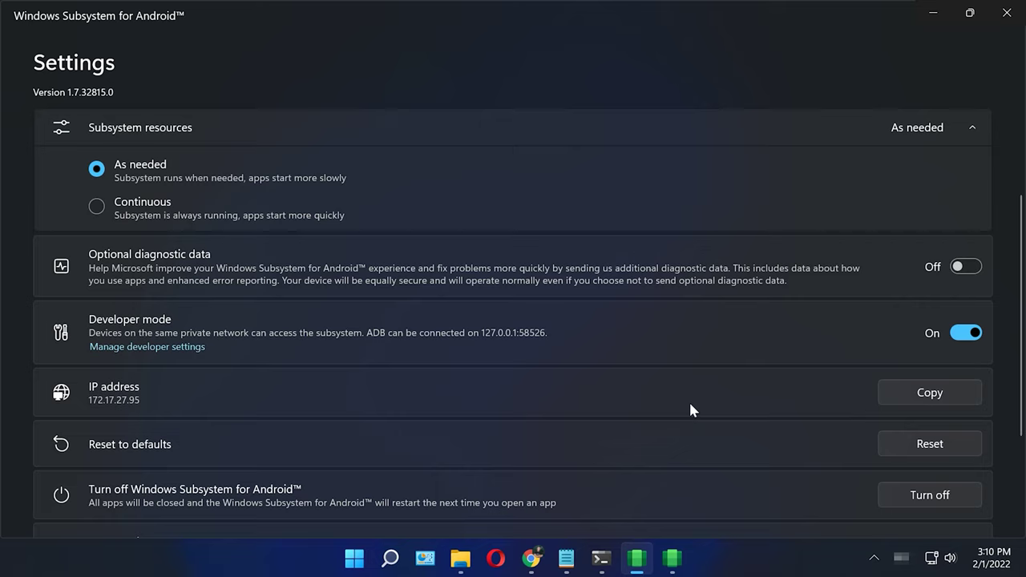
click(913, 401)
Open the platform-tools folder inside platform-tools_r32.0.0-windows in Downloads and start Windows Terminal from there.
mouse_move(473, 565)
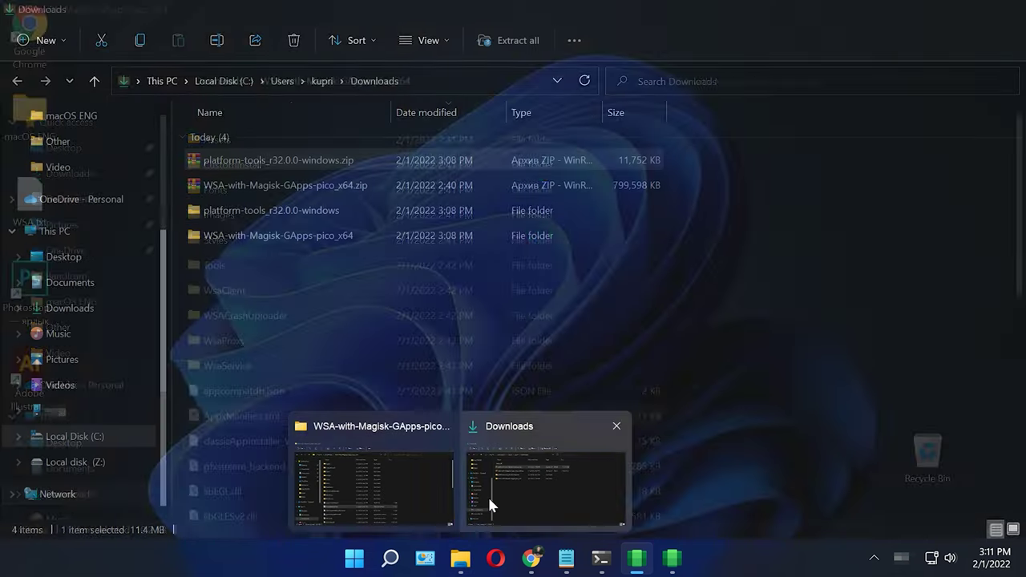
click(488, 497)
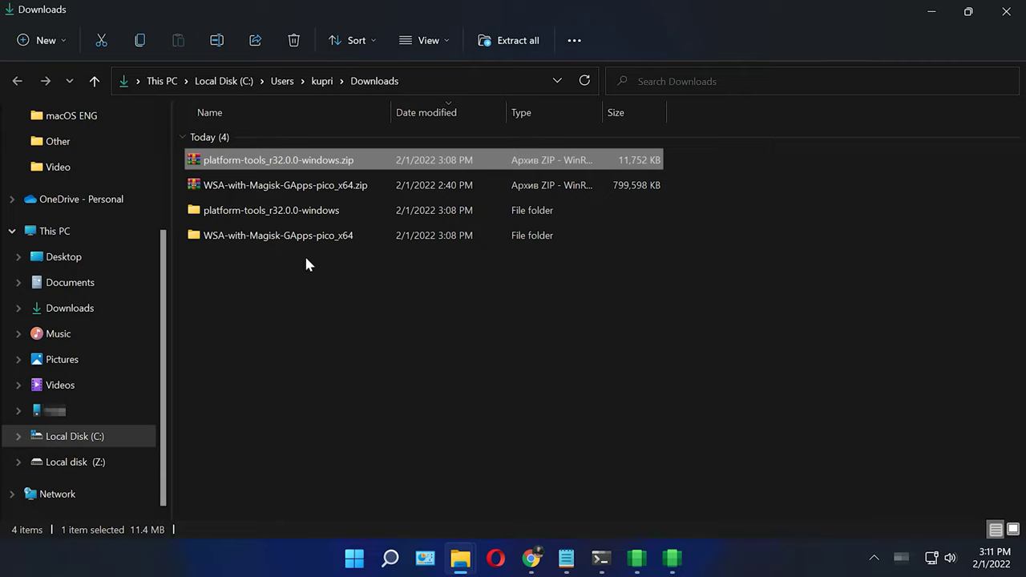
click(280, 215)
double_click(281, 212)
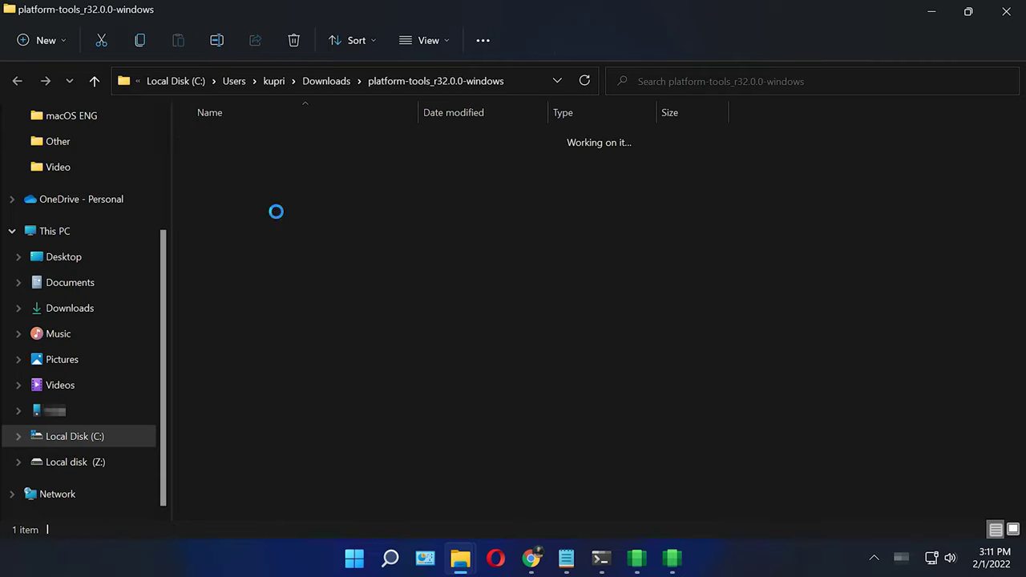
click(251, 144)
double_click(249, 143)
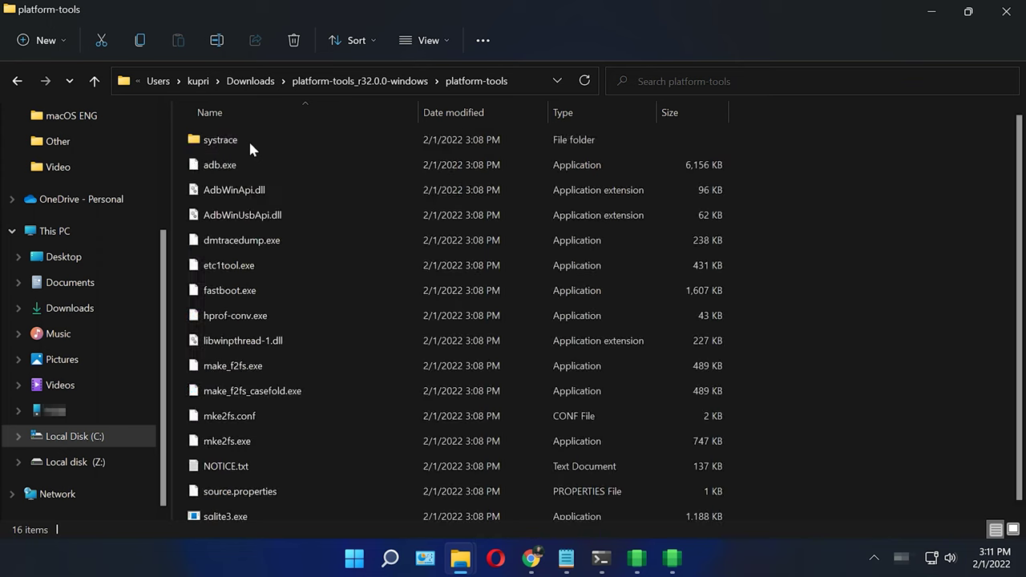
right_click(844, 399)
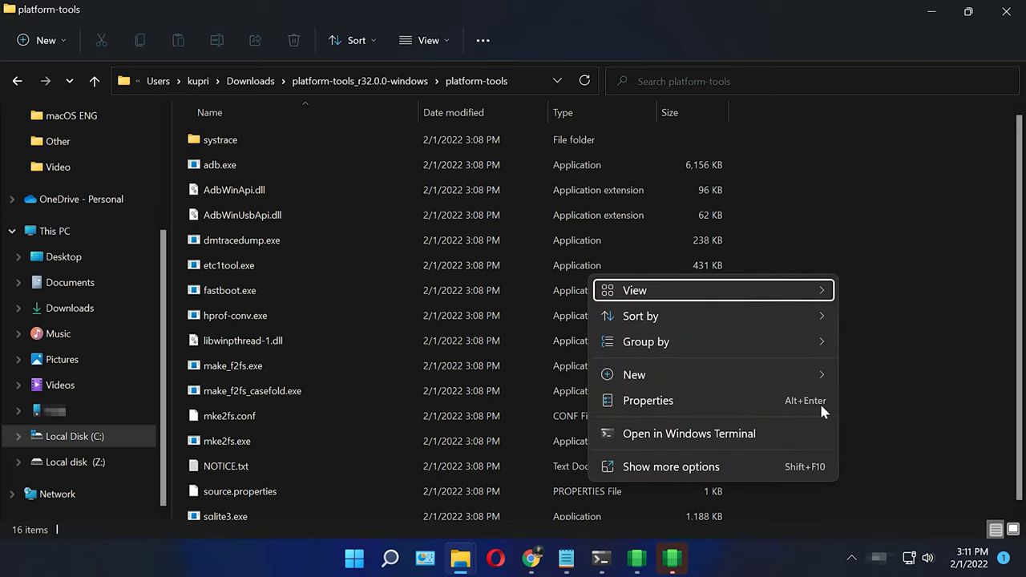
click(688, 434)
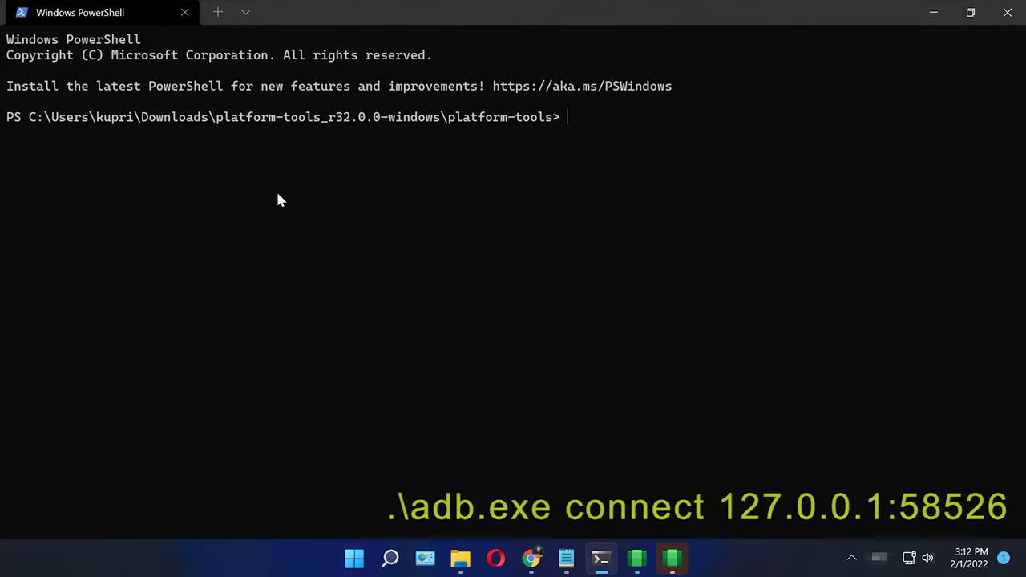
Run ".\adb.exe connect 127.0.0.1:58526" in PowerShell to connect ADB to the subsystem.
key(ctrl+v)
drag(569, 117, 818, 121)
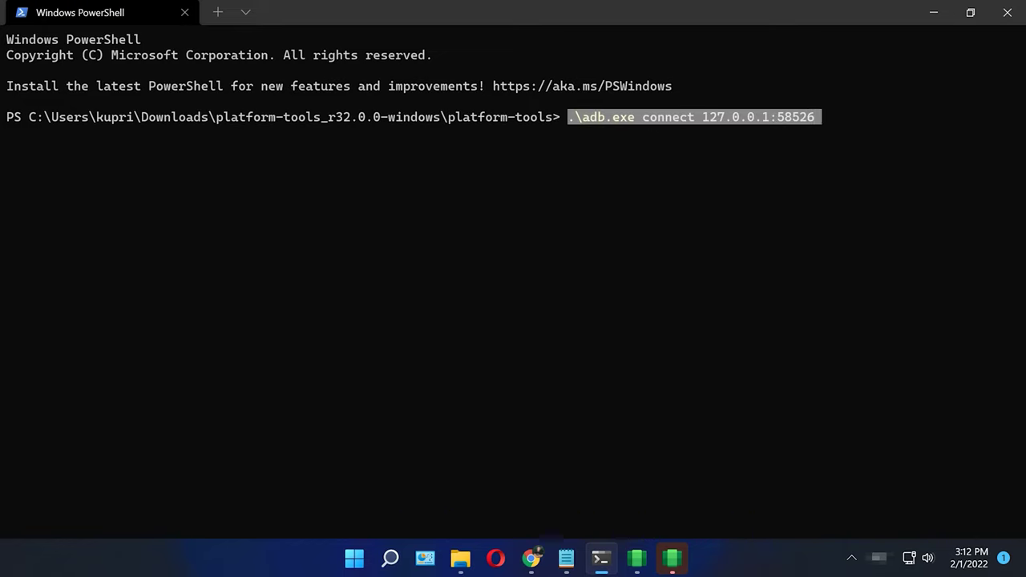
key(Return)
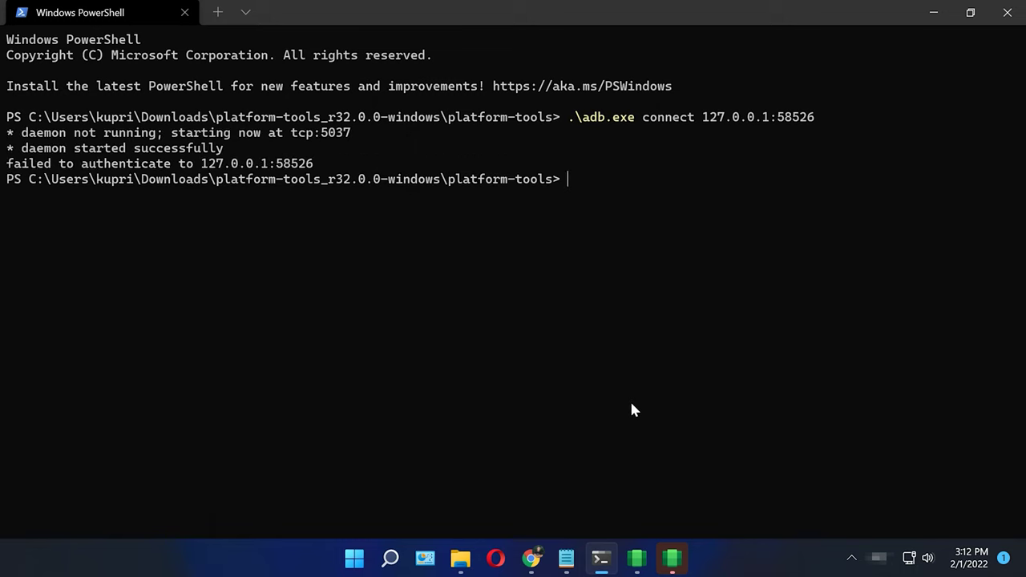
Run ".\adb.exe devices" and check the list of attached devices.
key(Return)
key(ctrl+v)
key(Return)
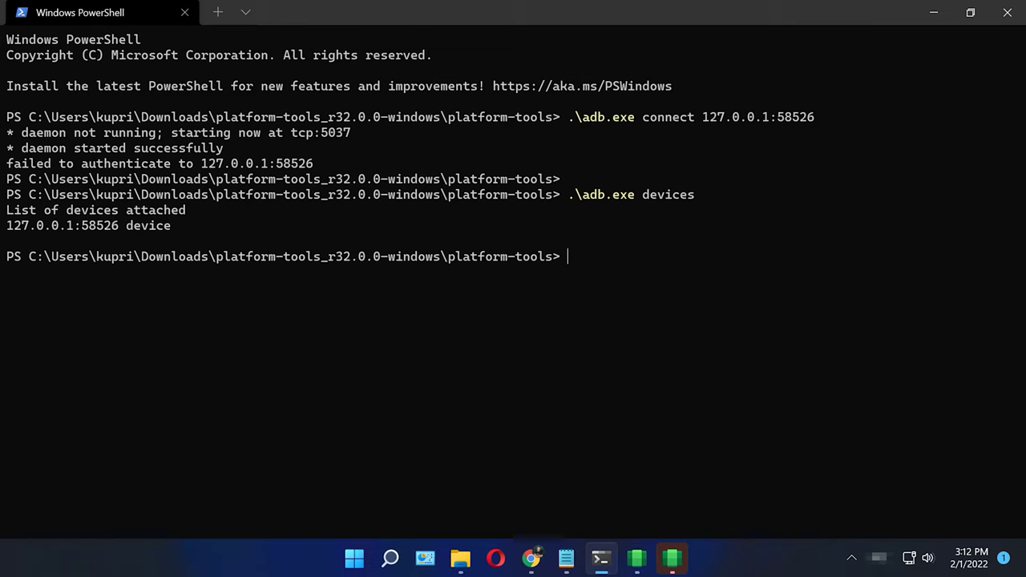
drag(5, 211, 199, 218)
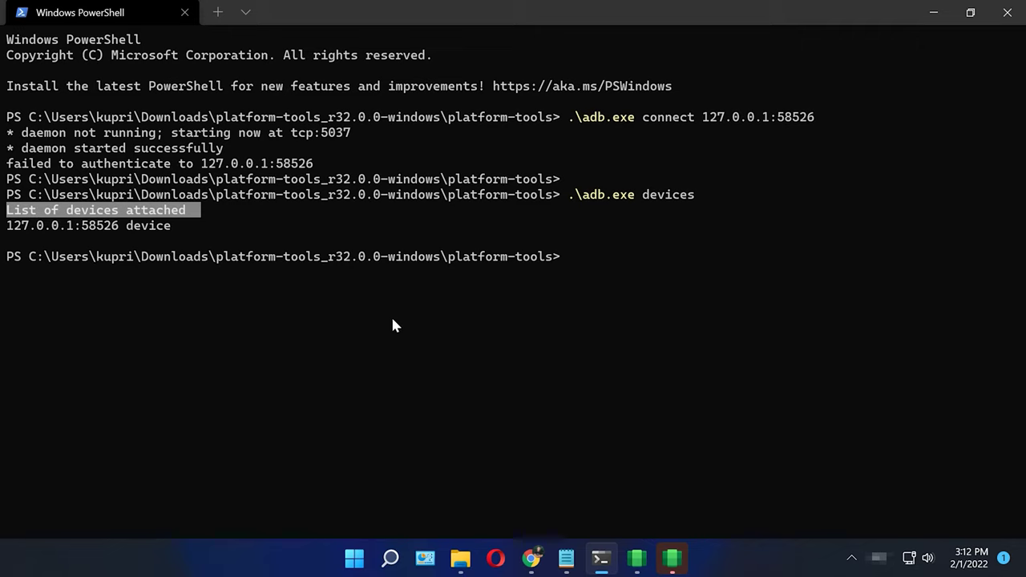
key(ctrl+c)
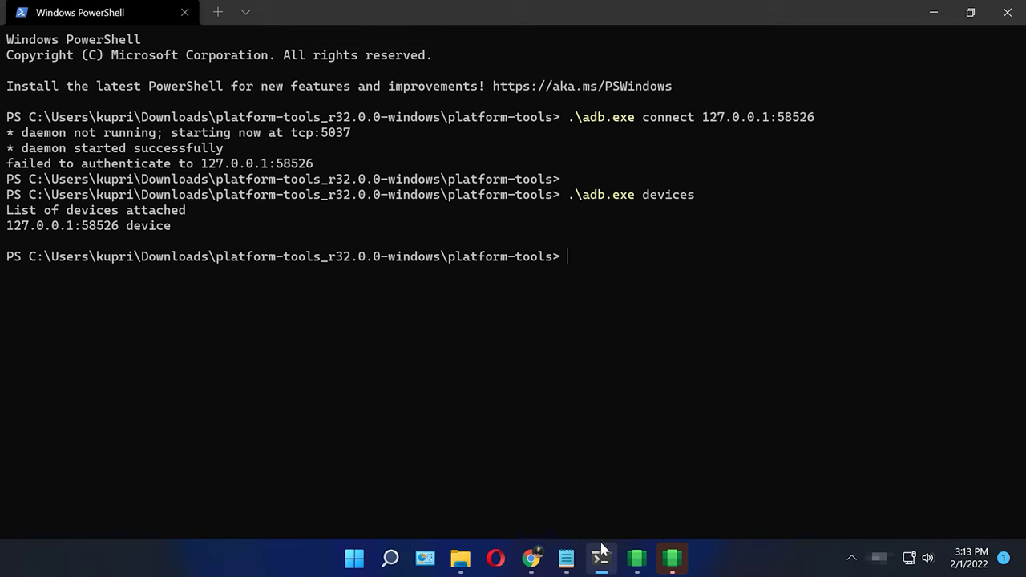
Copy the command ".\adb.exe shell" from WSA.txt and run it in PowerShell.
click(566, 559)
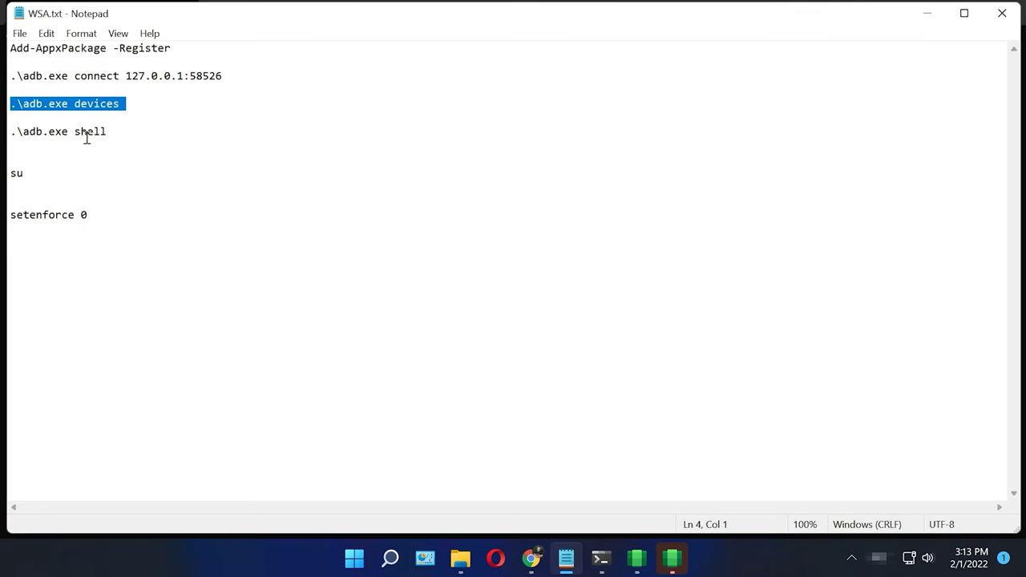
drag(113, 131, 11, 132)
key(ctrl+c)
click(928, 14)
key(ctrl+v)
key(Return)
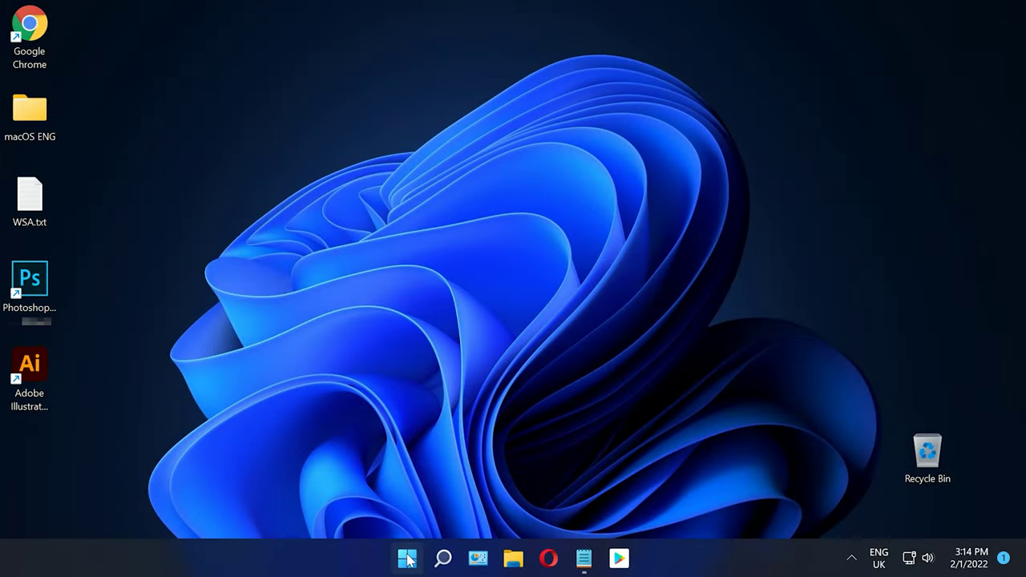
Launch the Play Store on Windows, maximize its window and begin signing in to Google Play.
click(408, 560)
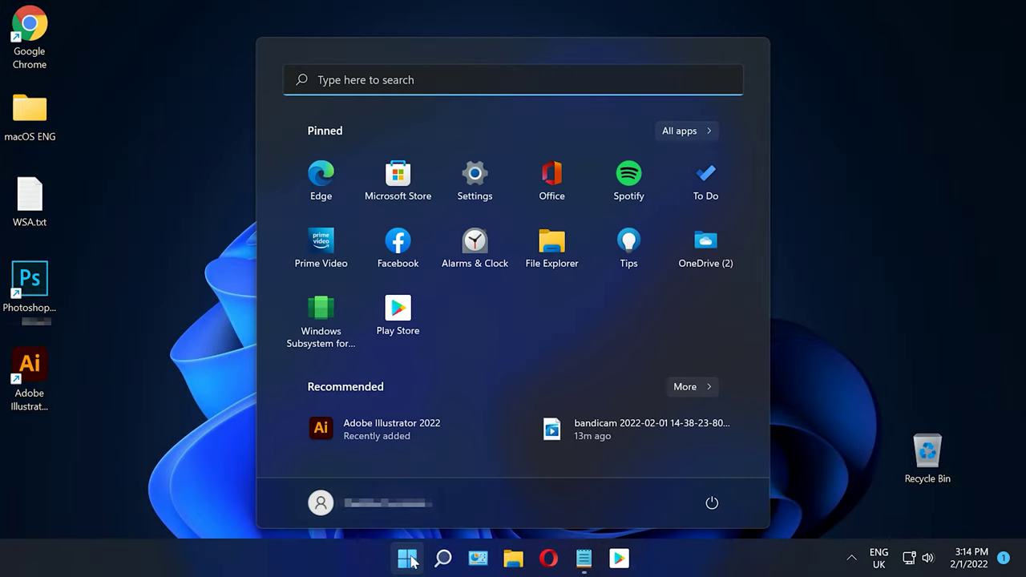
click(395, 323)
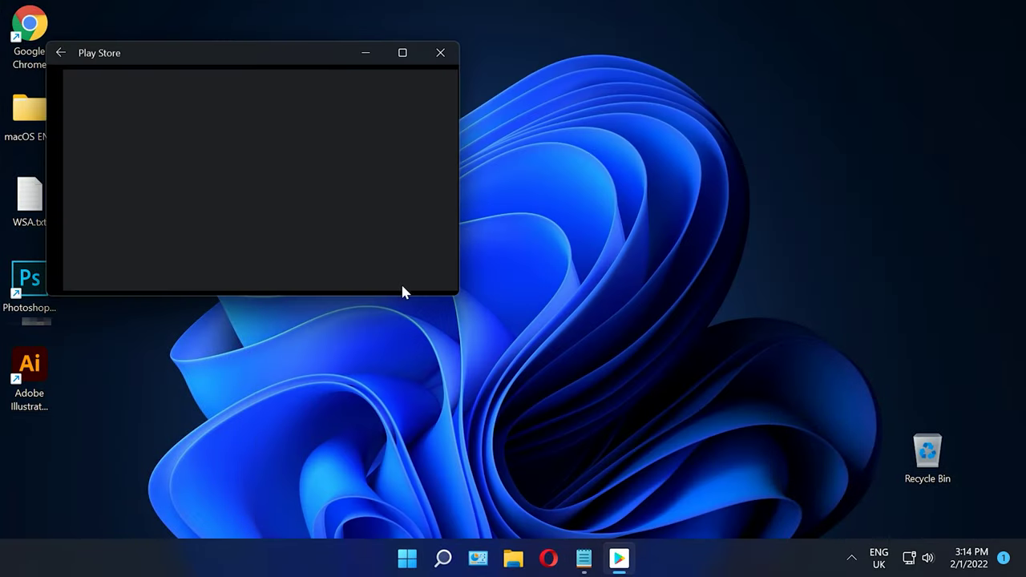
click(402, 53)
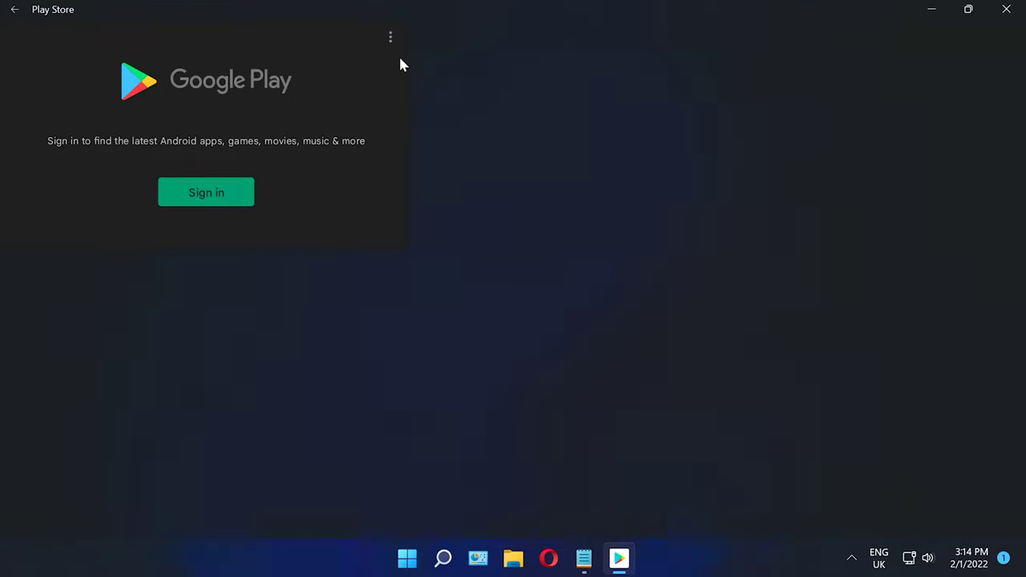
click(518, 369)
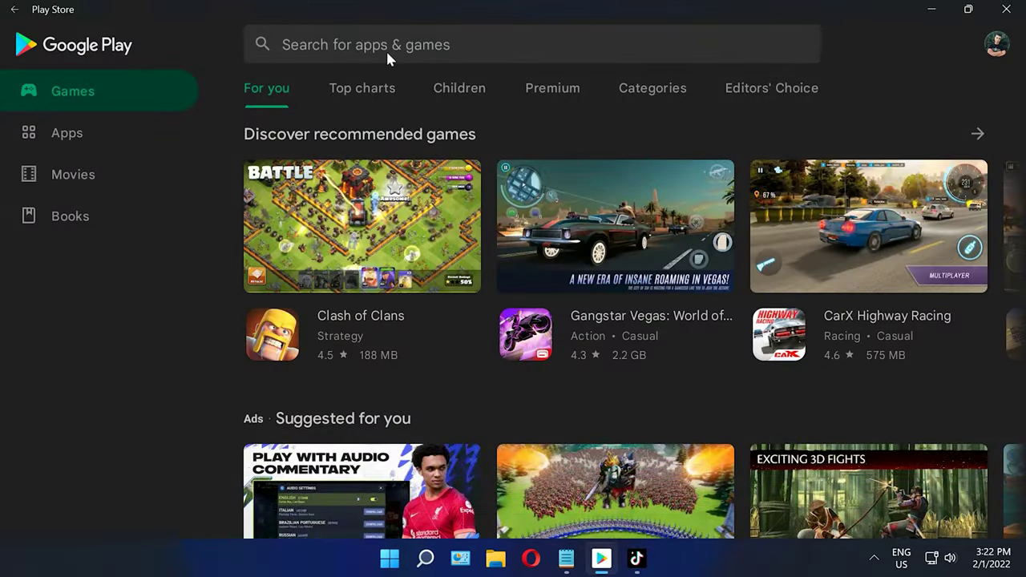
Find TikTok Lite through the recent "tiktok" search, try it out, close it and return to the store's home page.
click(388, 56)
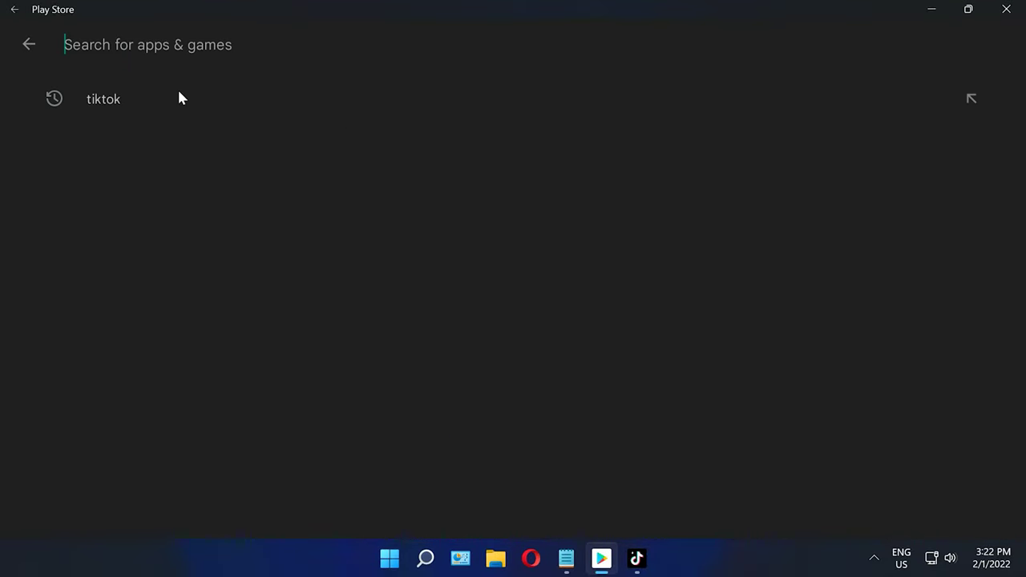
click(119, 100)
click(213, 129)
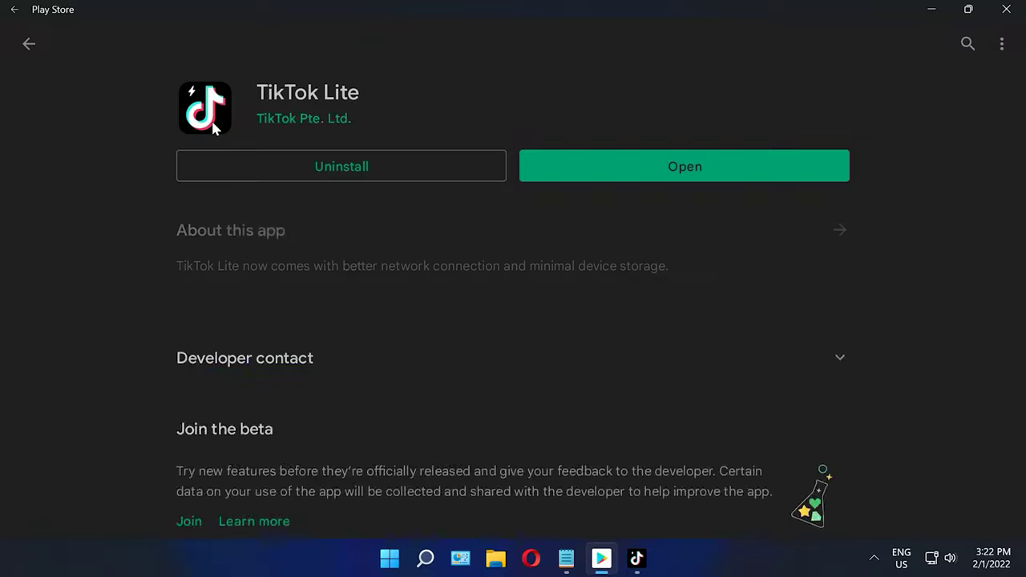
click(669, 174)
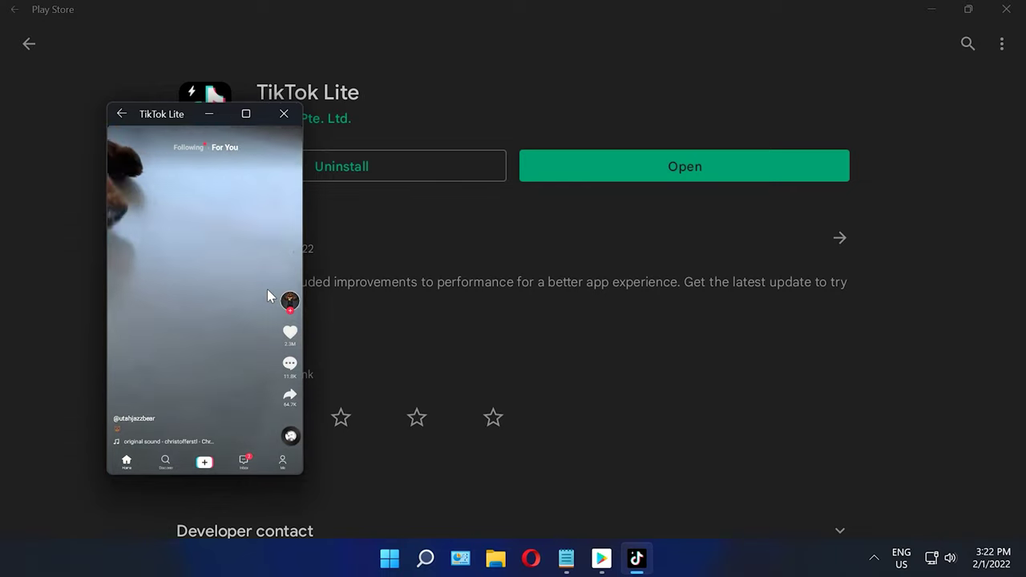
click(284, 113)
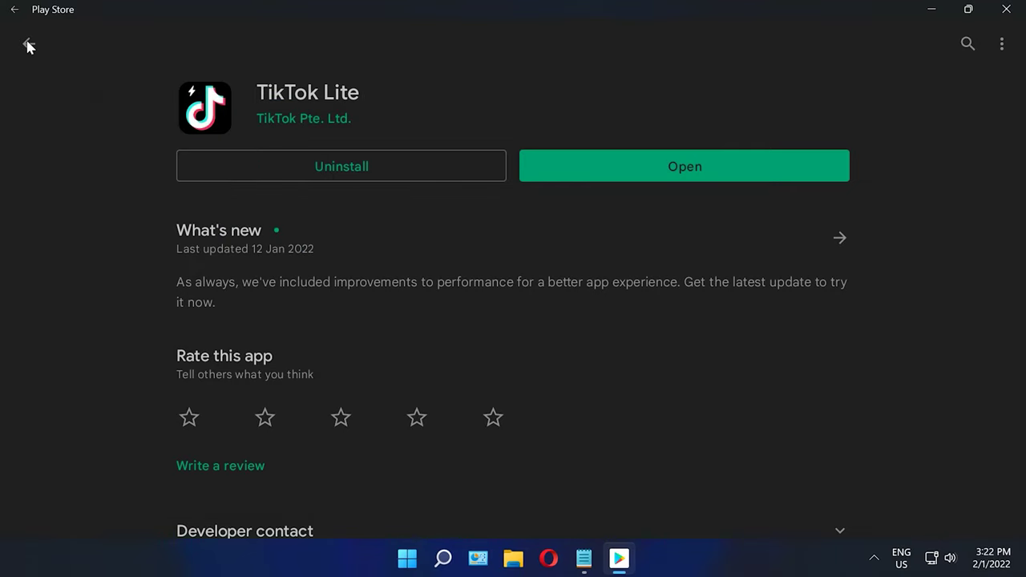
click(28, 45)
click(29, 45)
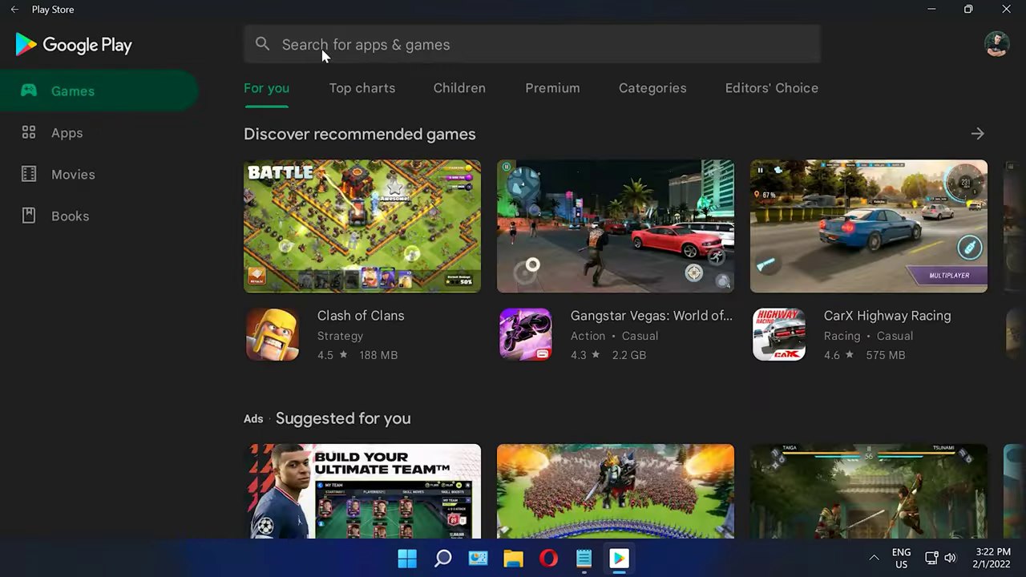
Search the Play Store for "youtube" and install the YouTube app.
click(371, 51)
text(yo)
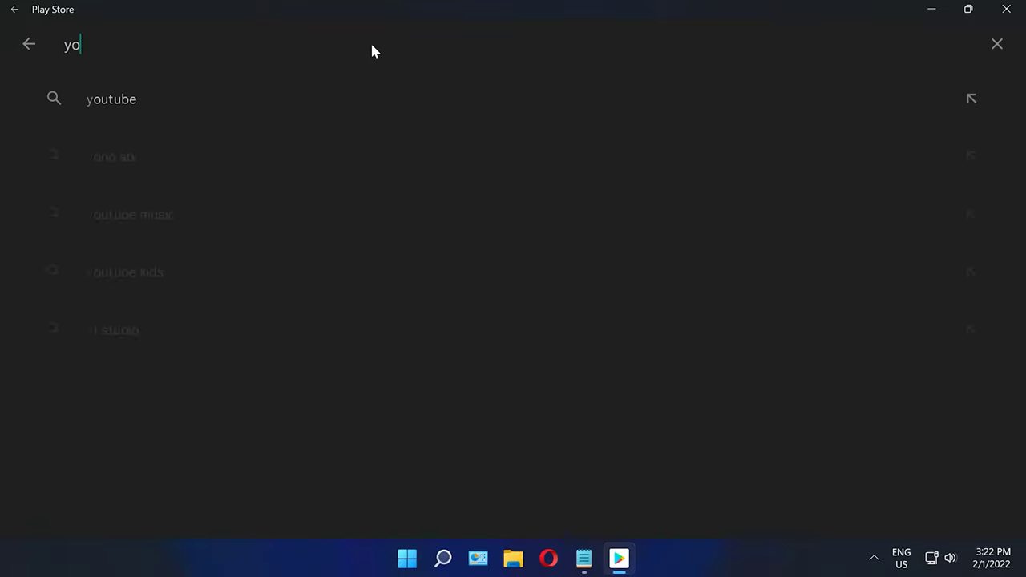
text(u)
click(123, 100)
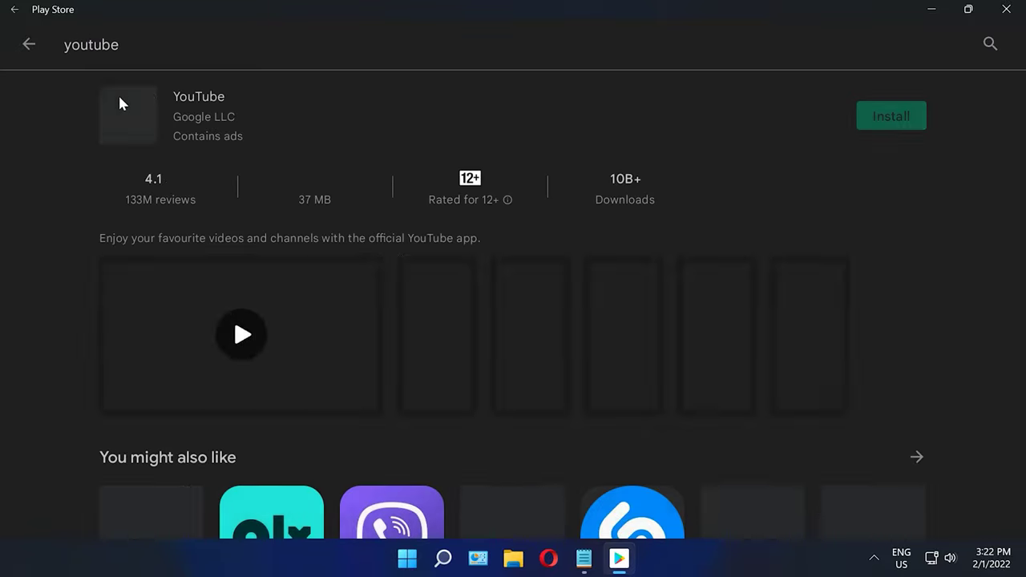
click(873, 118)
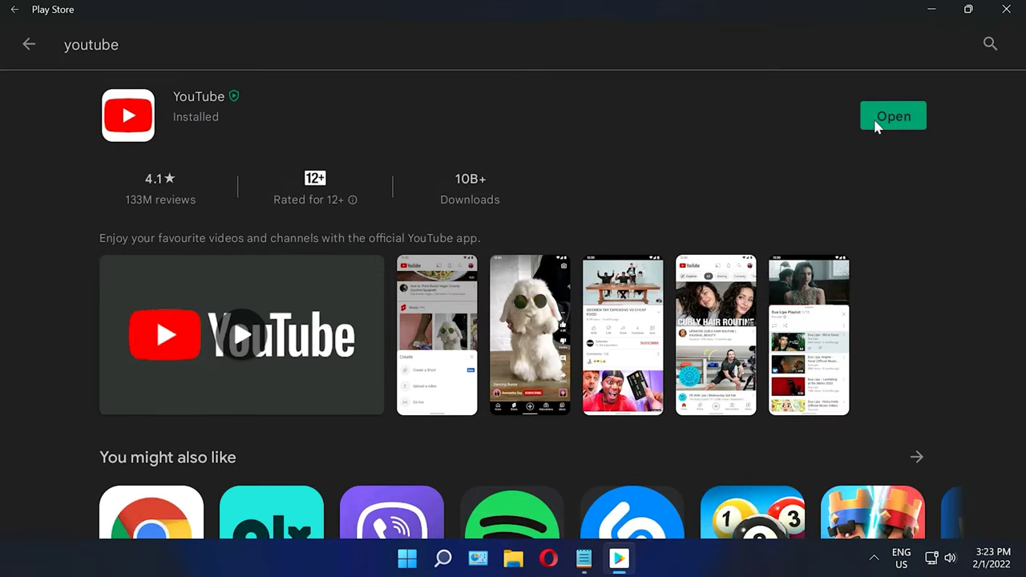
Open the installed YouTube app and browse through its short videos.
click(877, 125)
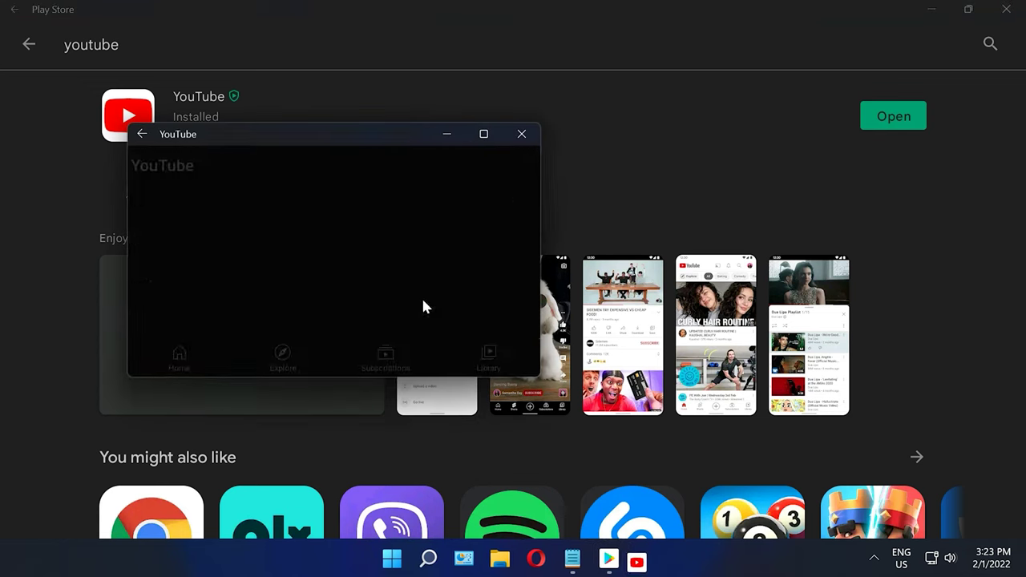
scroll(261, 467, down, 1)
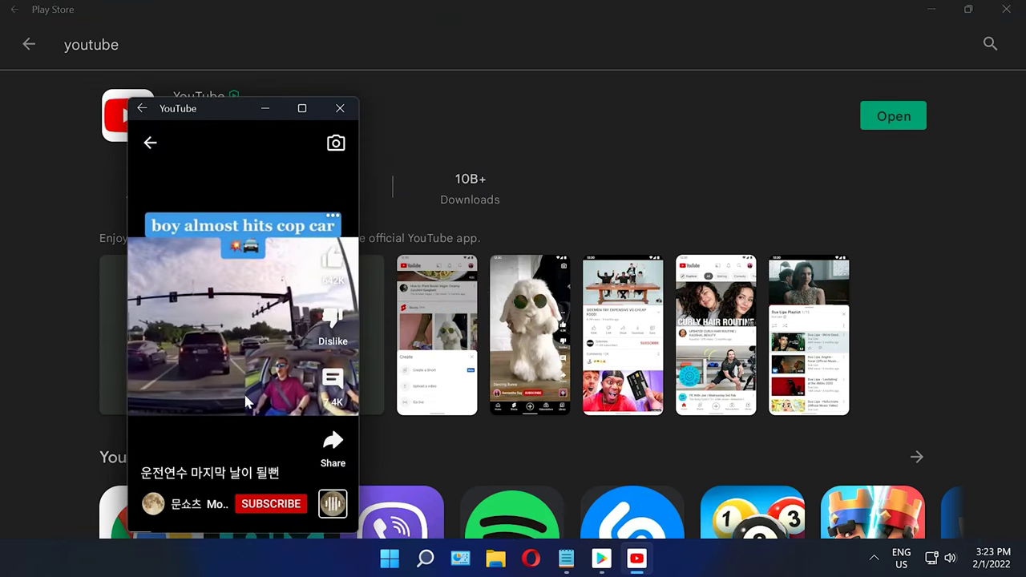
scroll(261, 188, down, 1)
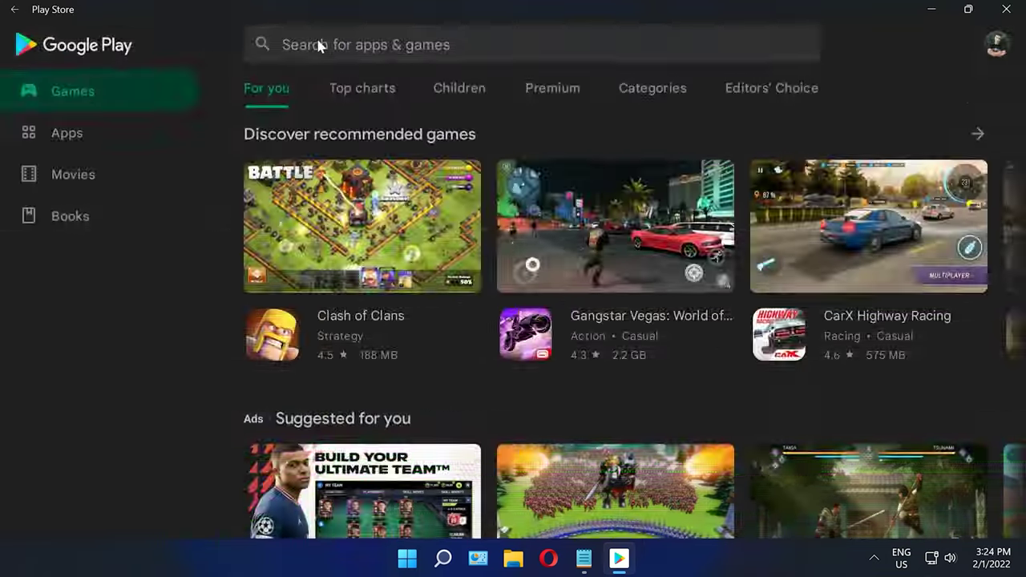
Search the Play Store for "subway surfers" and install the Subway Surfers game.
click(318, 40)
text(sub)
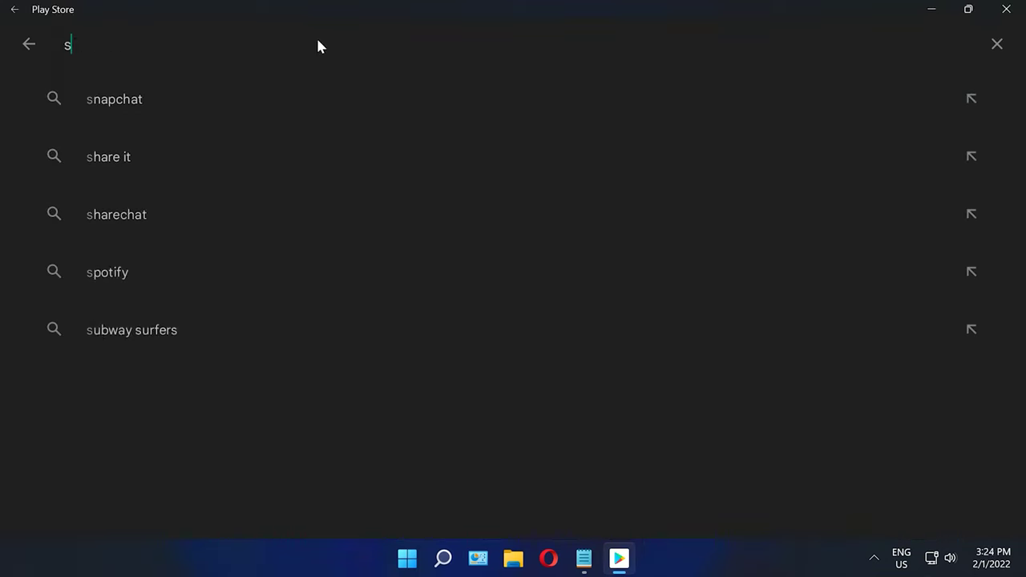
click(191, 112)
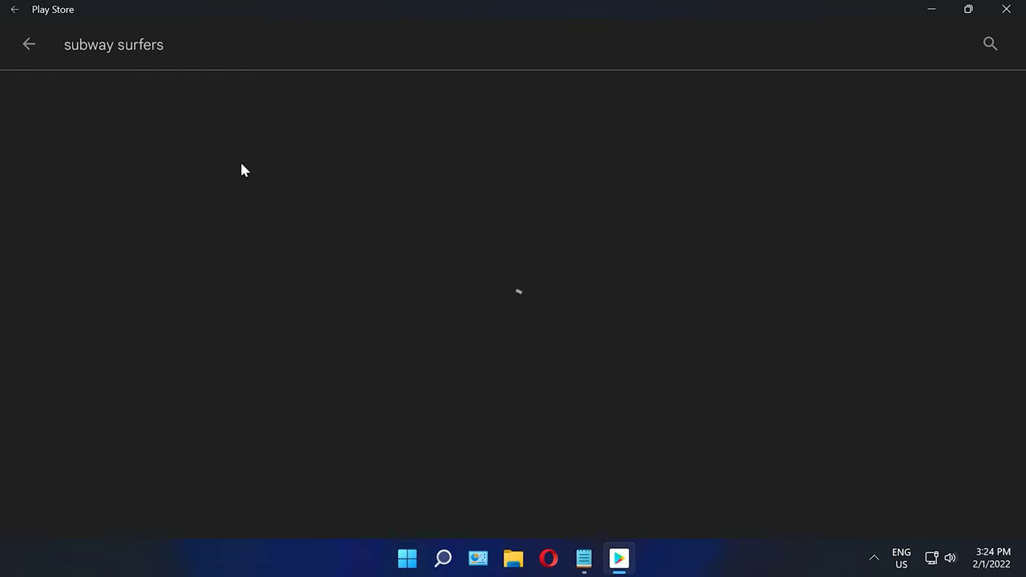
click(897, 117)
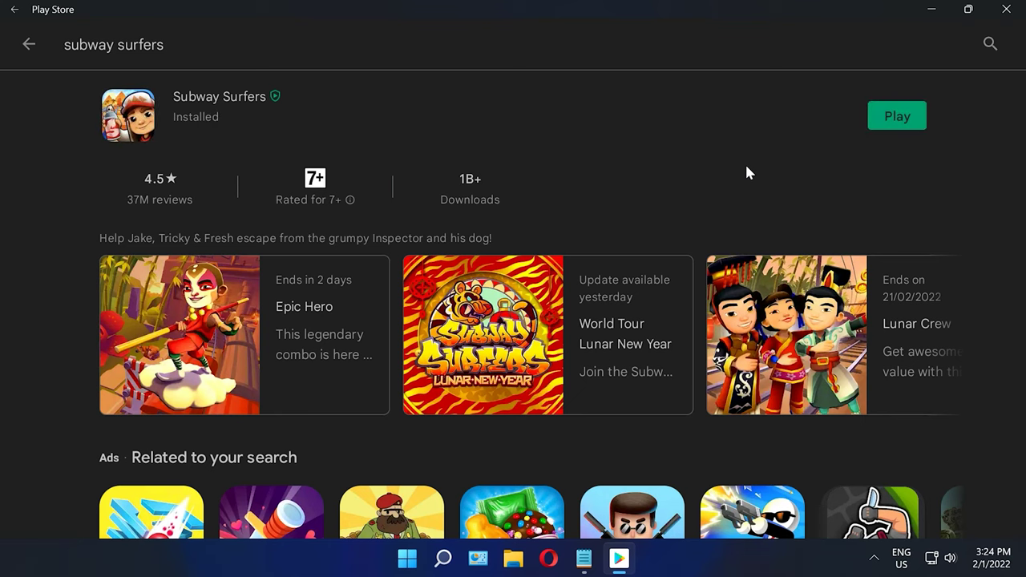
Launch Subway Surfers and start a run, jumping over the obstacles on the track.
click(882, 114)
click(494, 406)
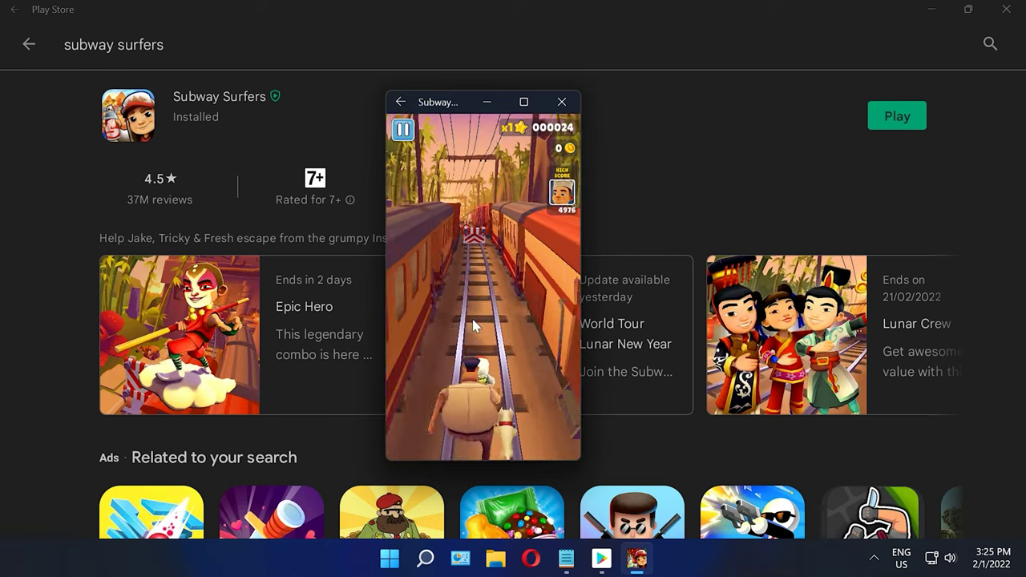
key(Up)
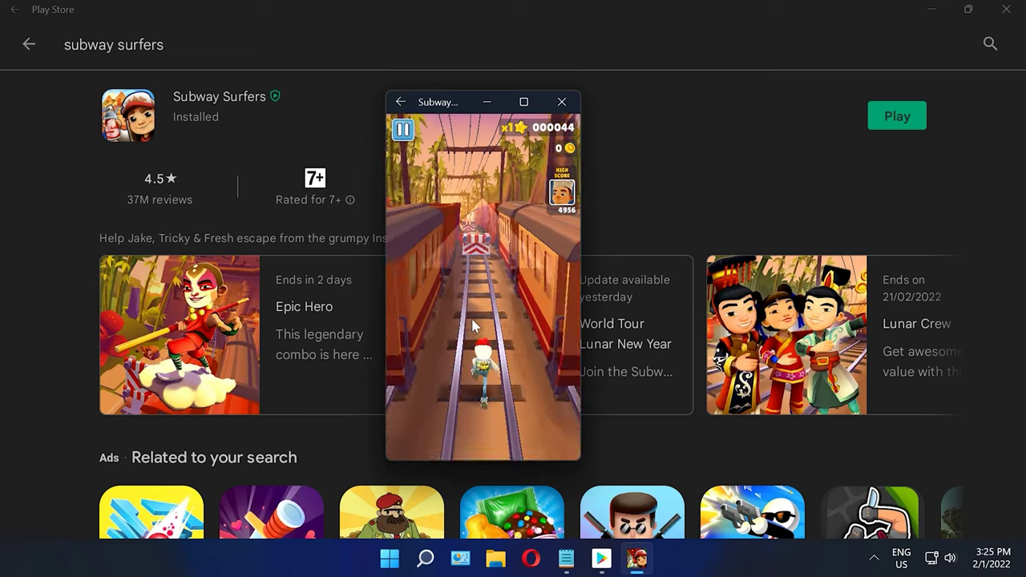
key(Up)
key(Up)
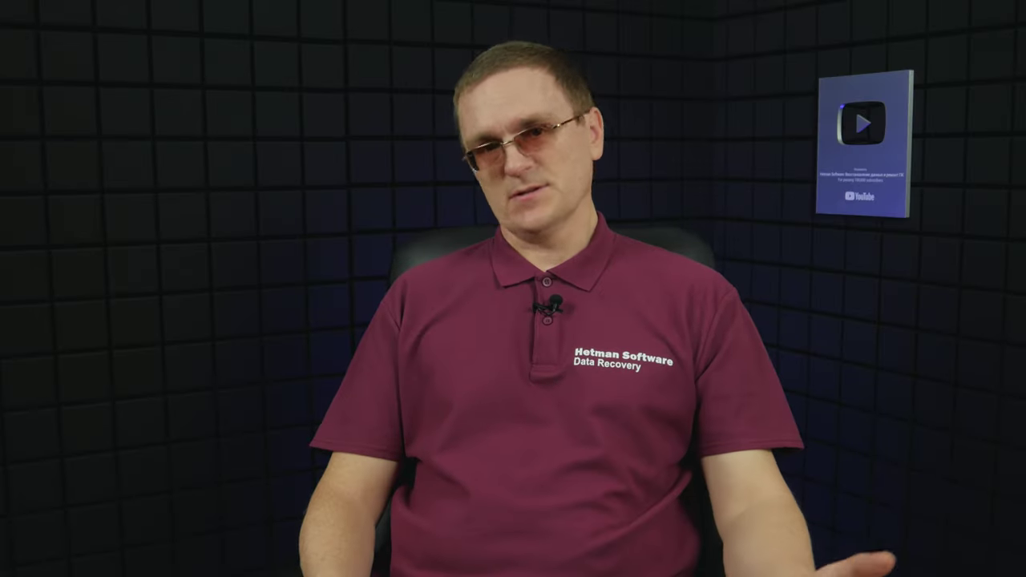